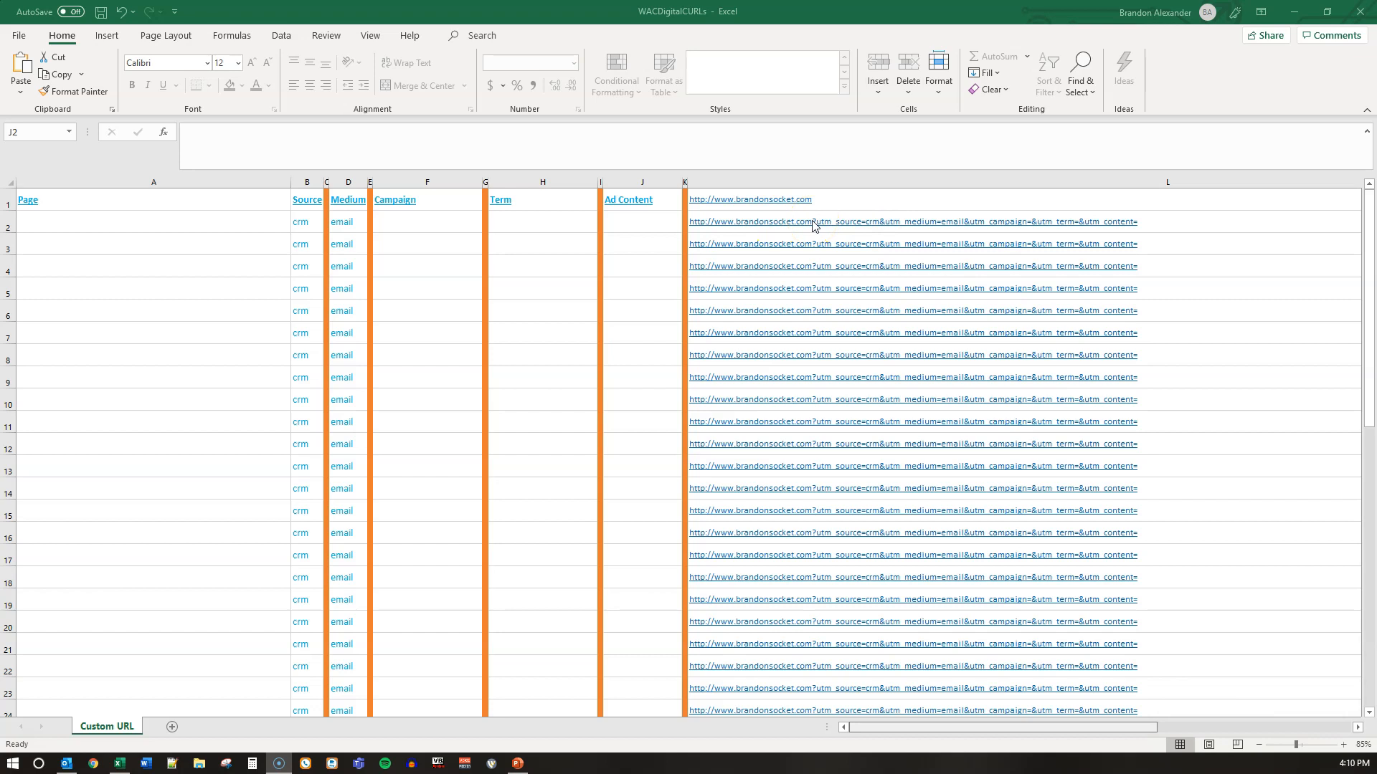
pyautogui.click(834, 204)
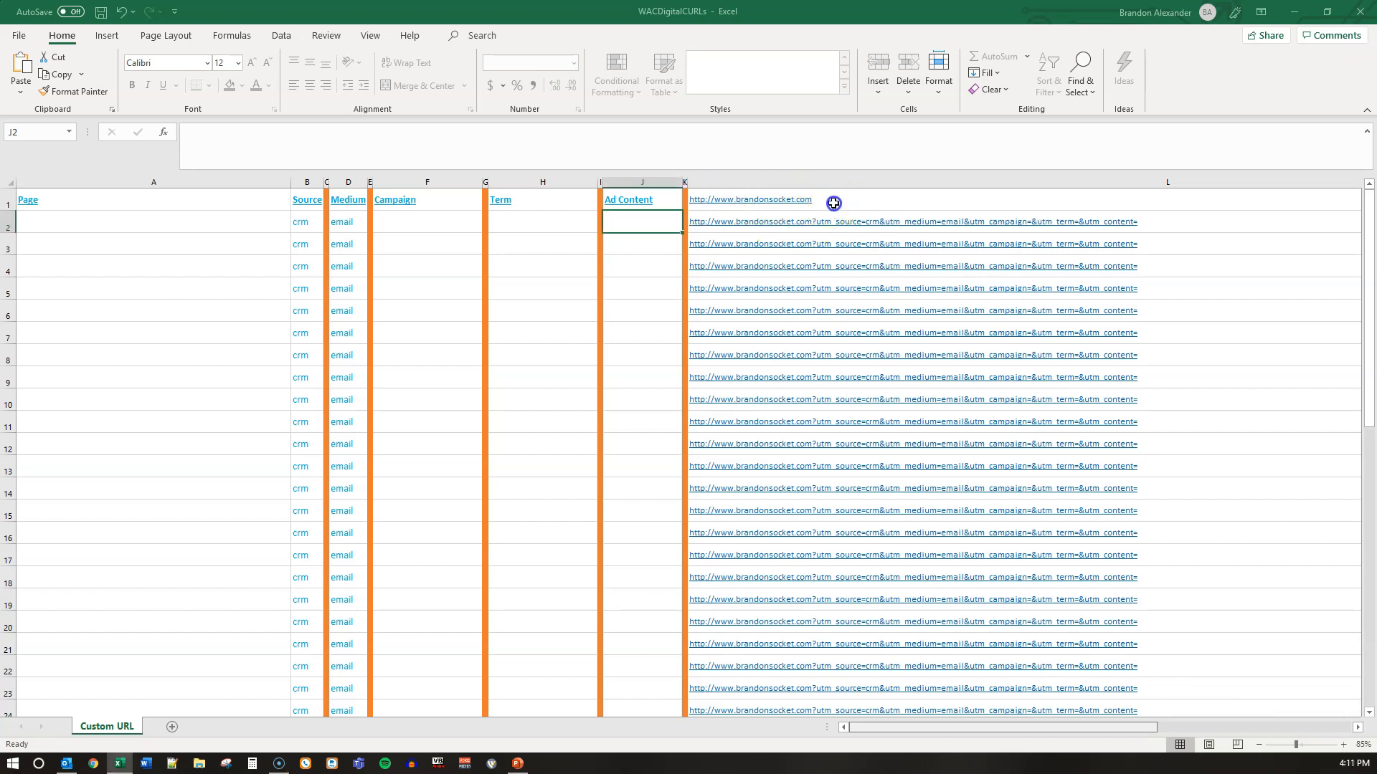
pyautogui.click(834, 203)
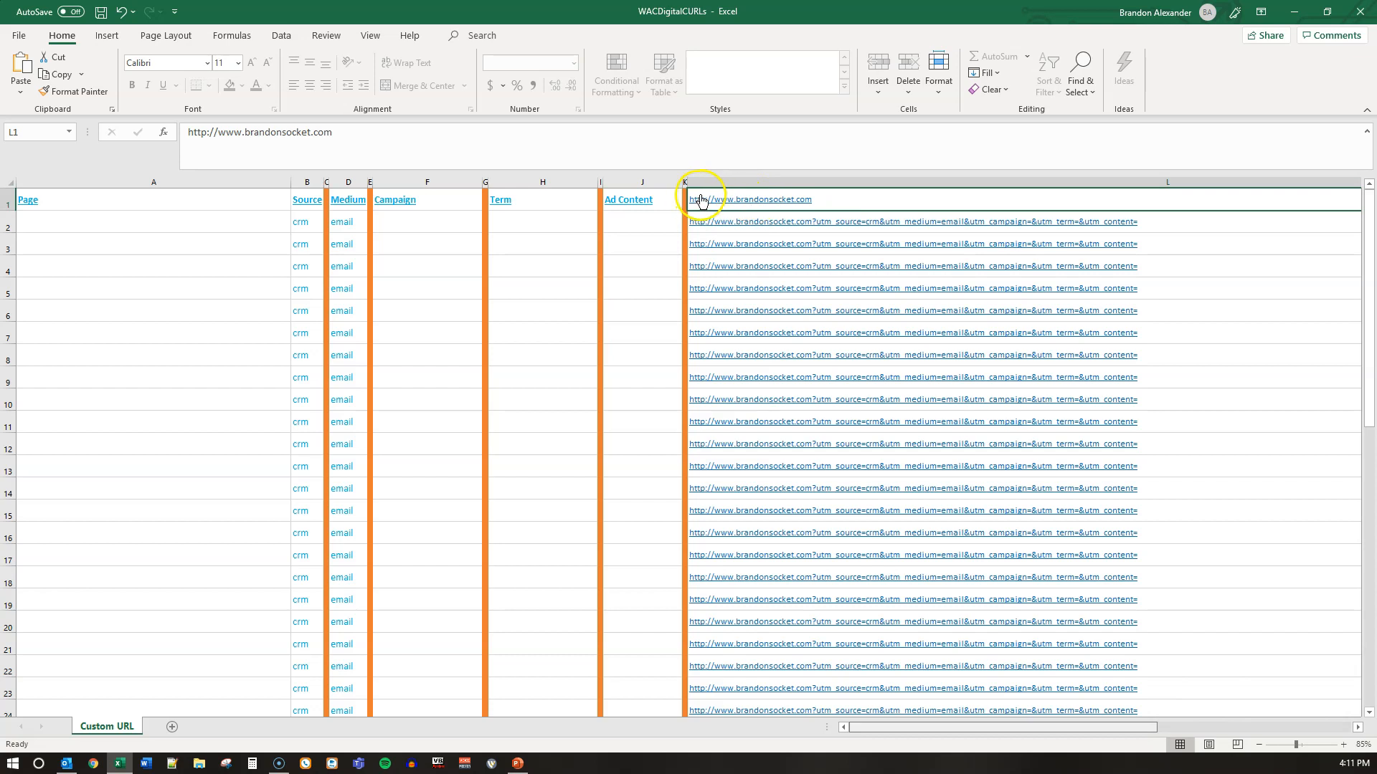
pyautogui.moveTo(352, 136); pyautogui.dragTo(246, 137)
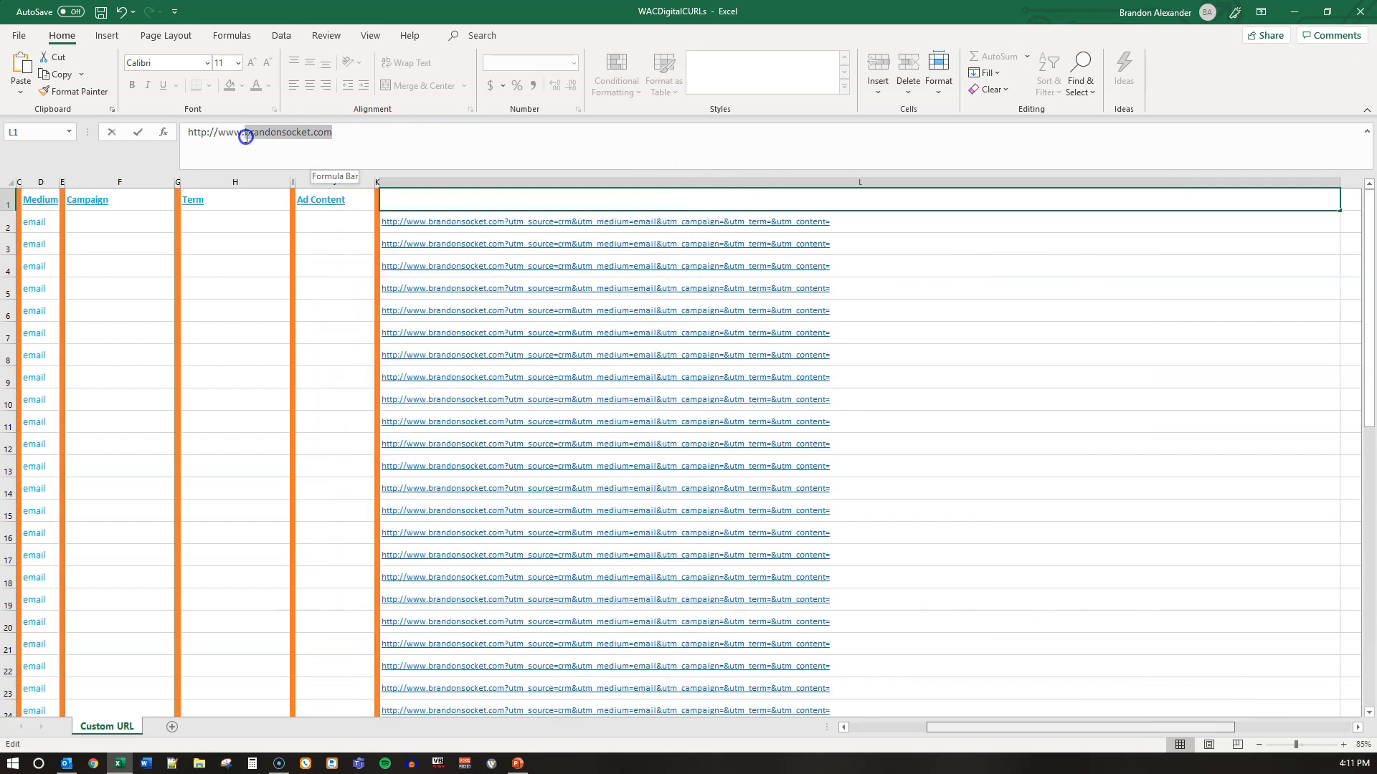
pyautogui.write('weareconsulti')
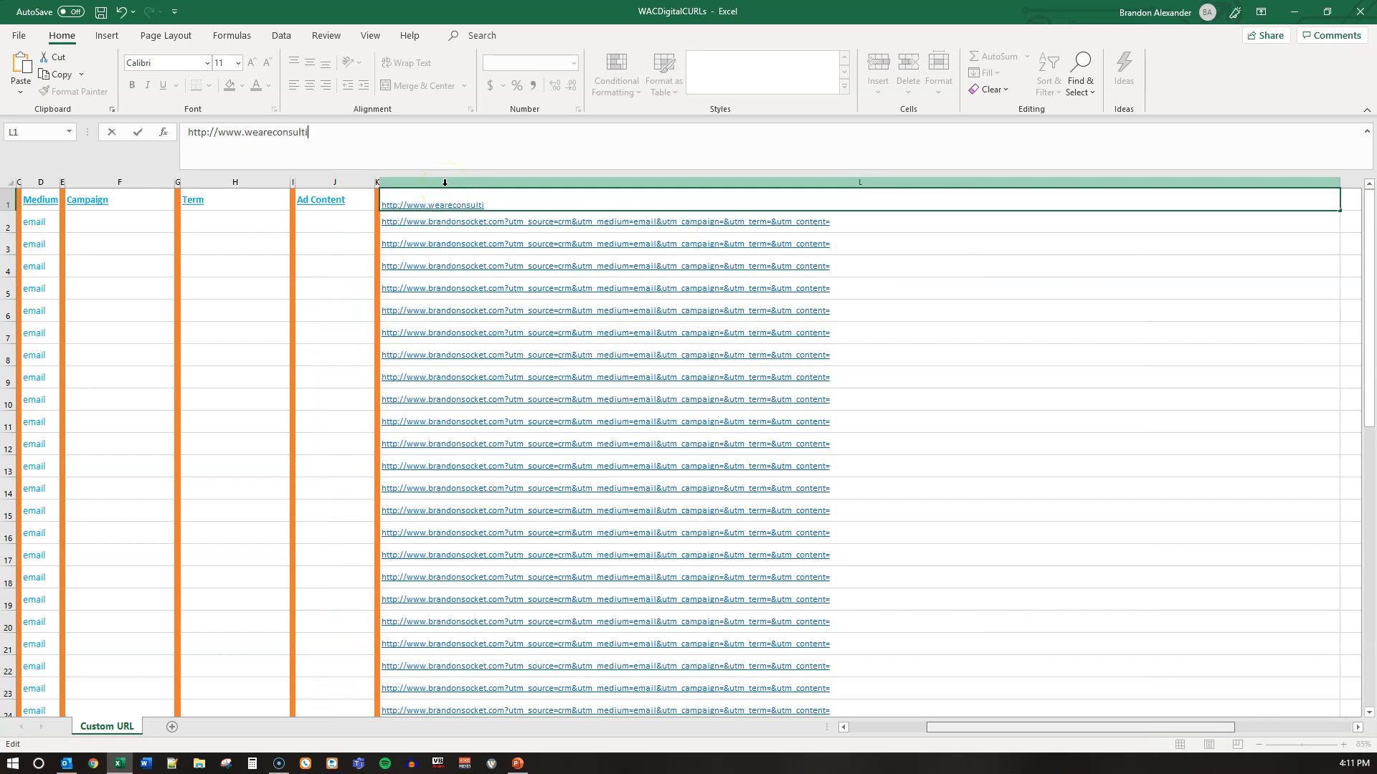
pyautogui.write('ng.ca')
pyautogui.press('Return')
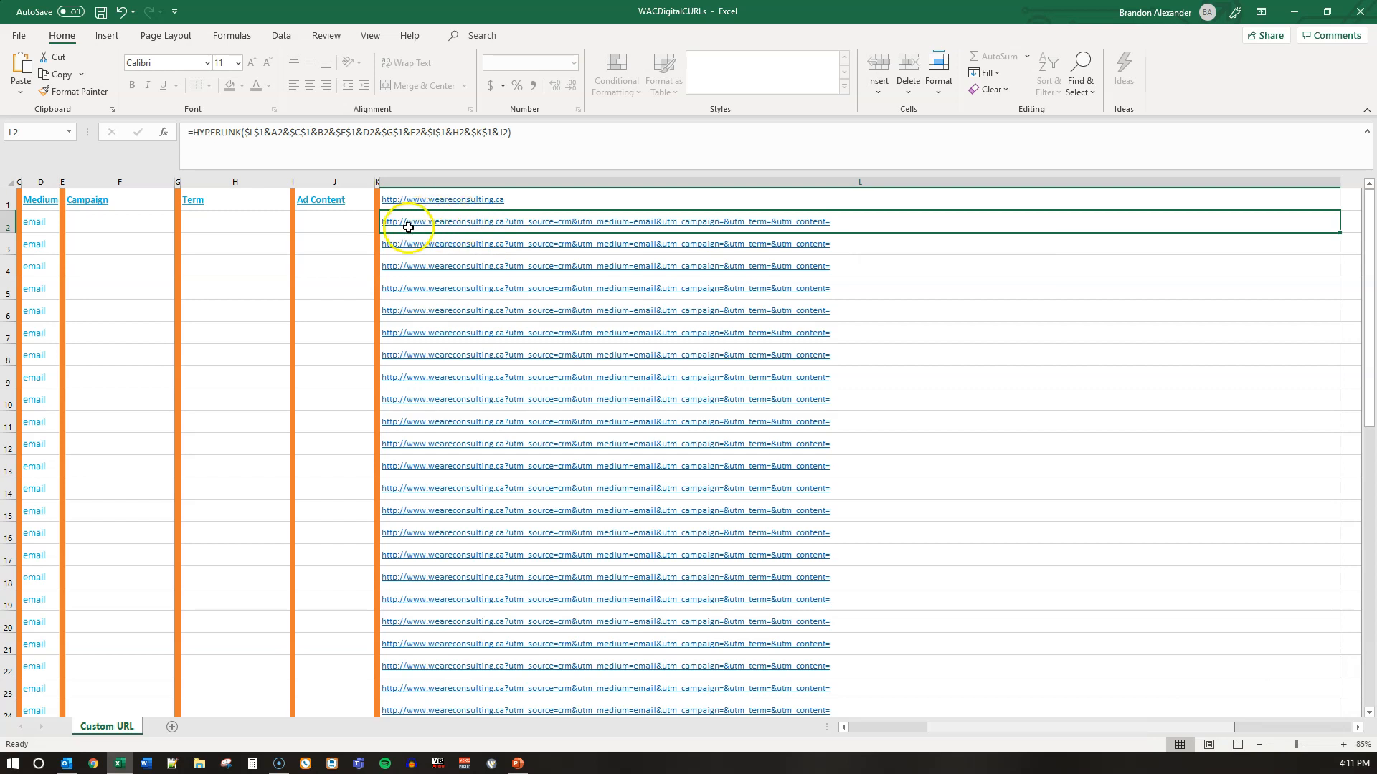
pyautogui.click(654, 147)
pyautogui.click(693, 424)
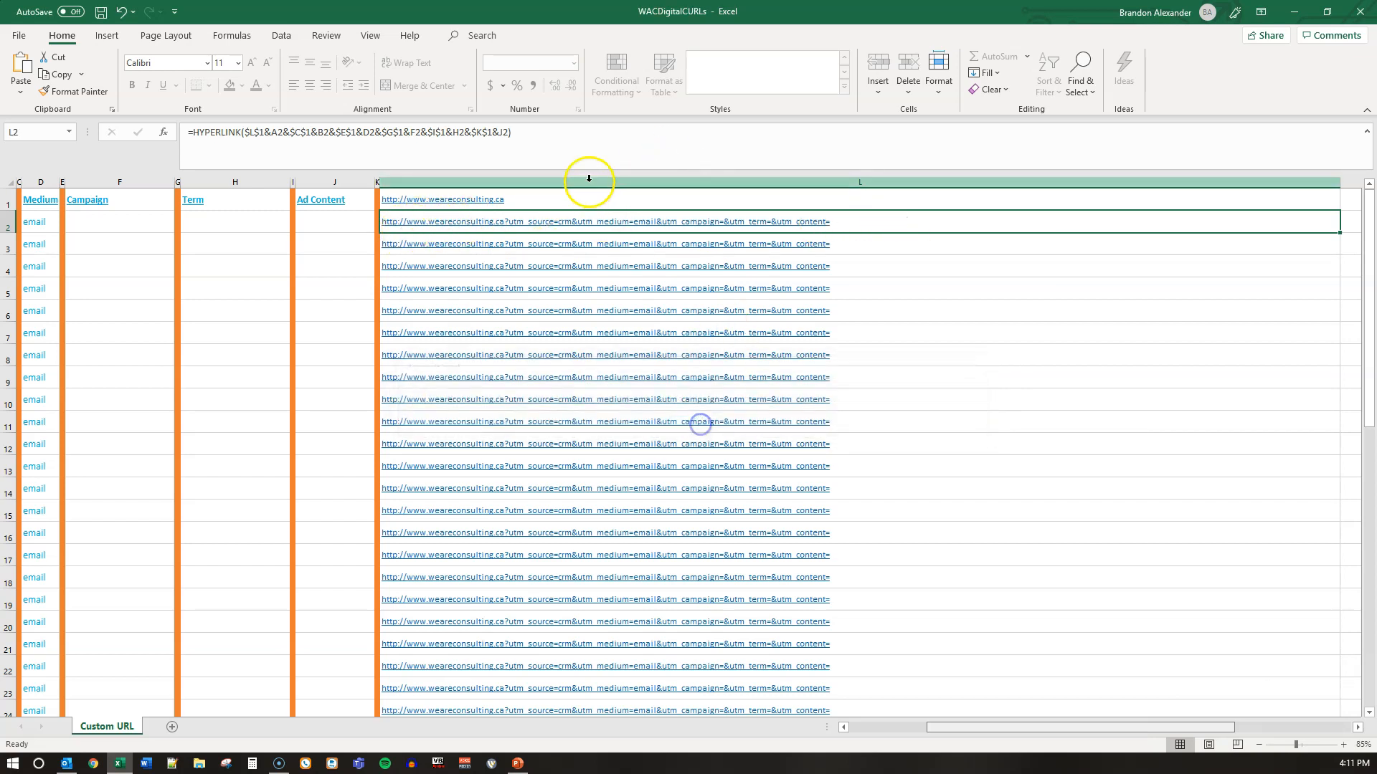
pyautogui.click(536, 206)
pyautogui.click(387, 131)
pyautogui.press('BackSpace')
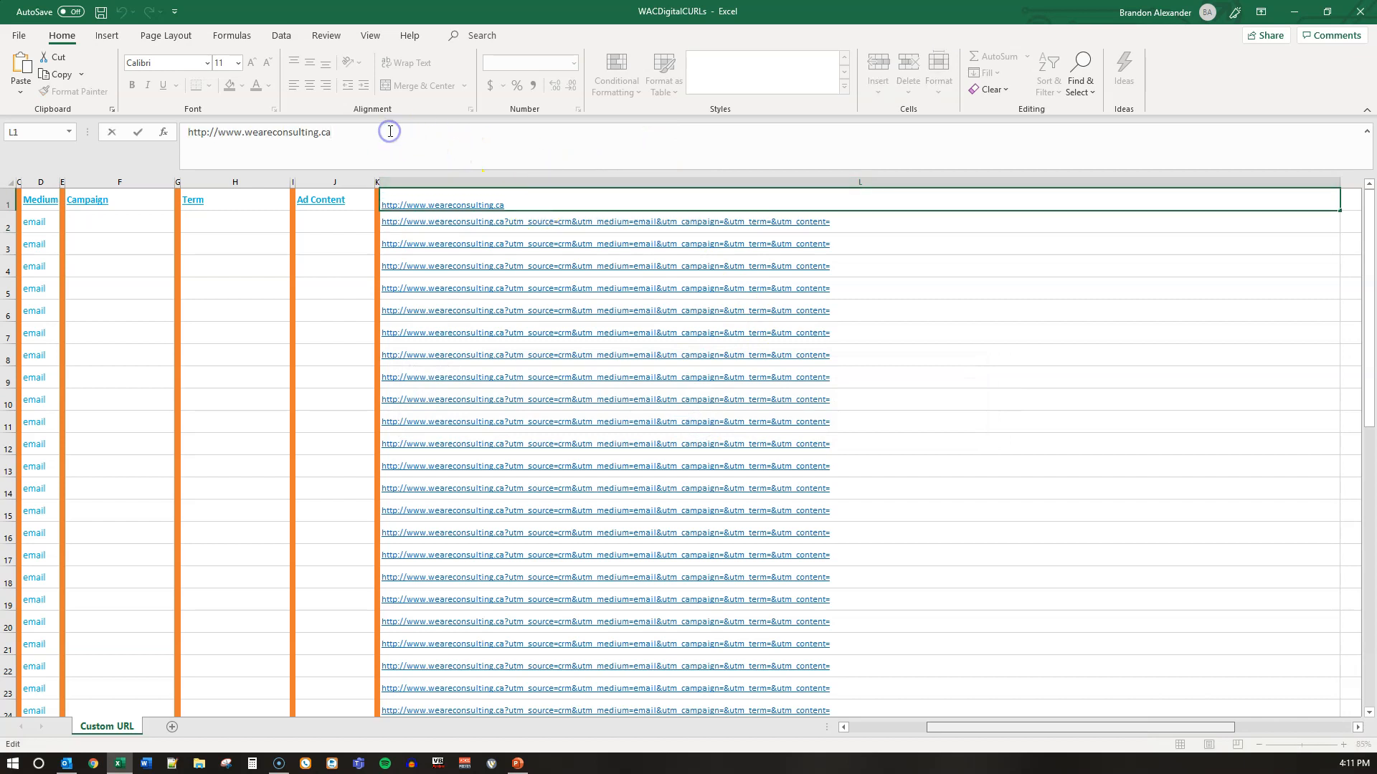
pyautogui.press('BackSpace')
pyautogui.press('BackSpace')
pyautogui.press('BackSpace')
pyautogui.press('BackSpace')
pyautogui.press('BackSpace')
pyautogui.press('BackSpace')
pyautogui.press('BackSpace')
pyautogui.press('BackSpace')
pyautogui.press('BackSpace')
pyautogui.press('BackSpace')
pyautogui.press('BackSpace')
pyautogui.press('BackSpace')
pyautogui.press('BackSpace')
pyautogui.press('BackSpace')
pyautogui.press('BackSpace')
pyautogui.press('BackSpace')
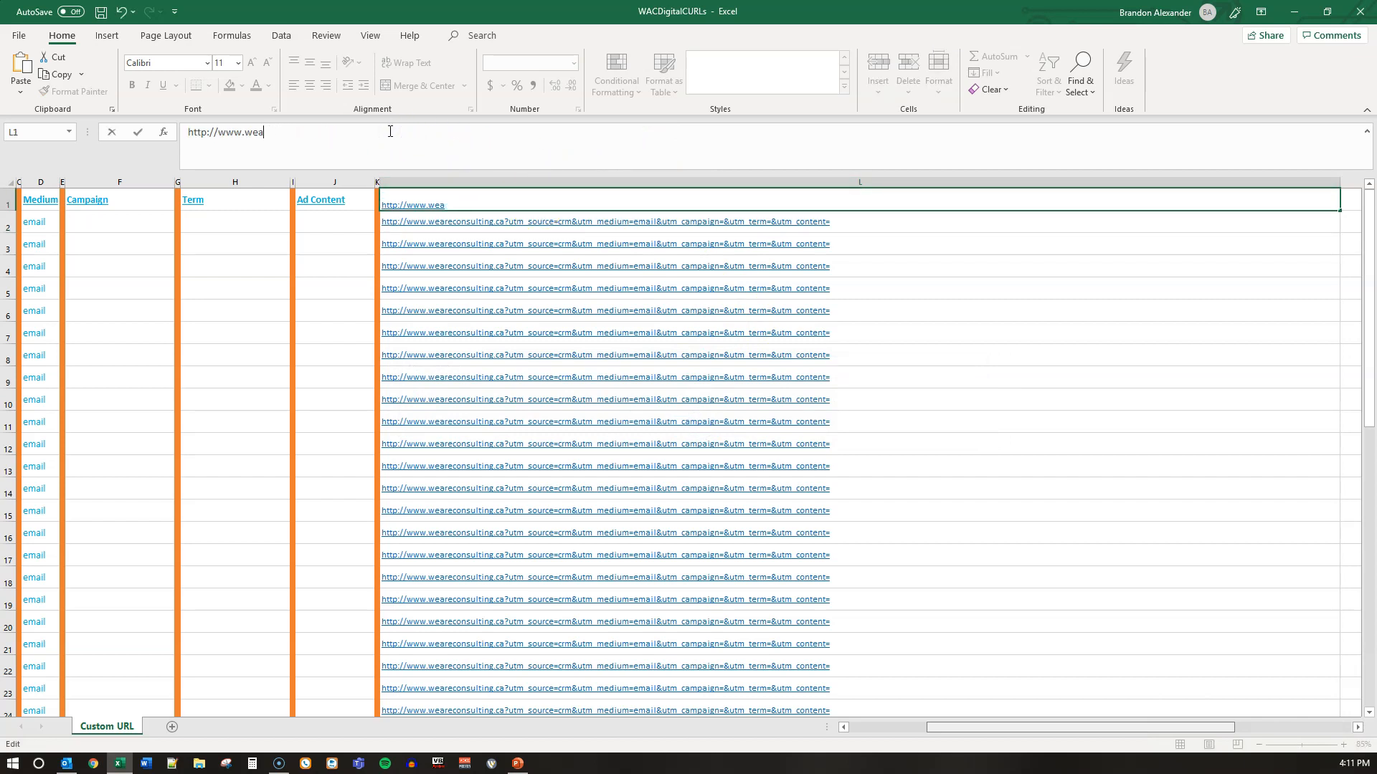
pyautogui.press('BackSpace')
pyautogui.write('brandonsocket.com')
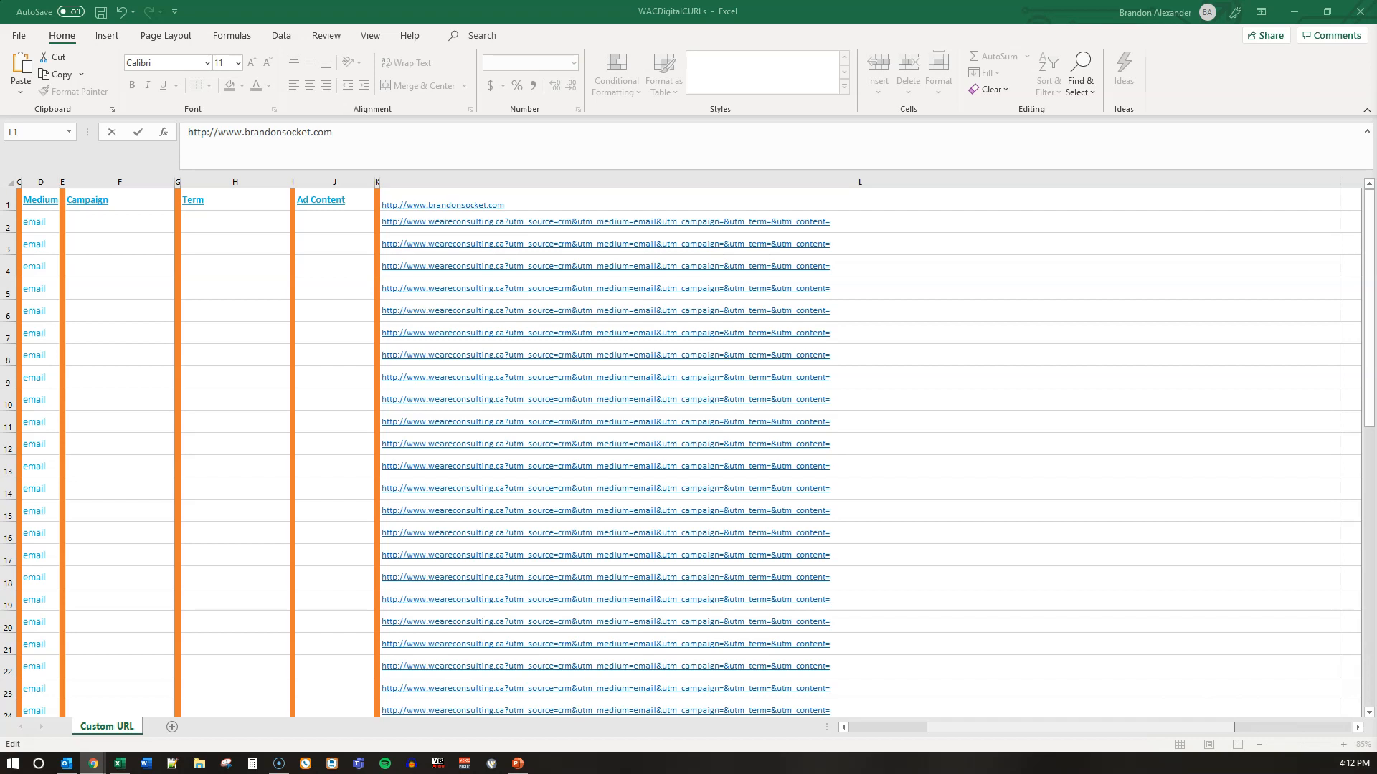
# Step: Switch to Chrome, open the Brandon Socket site's Events page, and examine the page path in its address
pyautogui.moveTo(1376, 36); pyautogui.dragTo(56, 3)
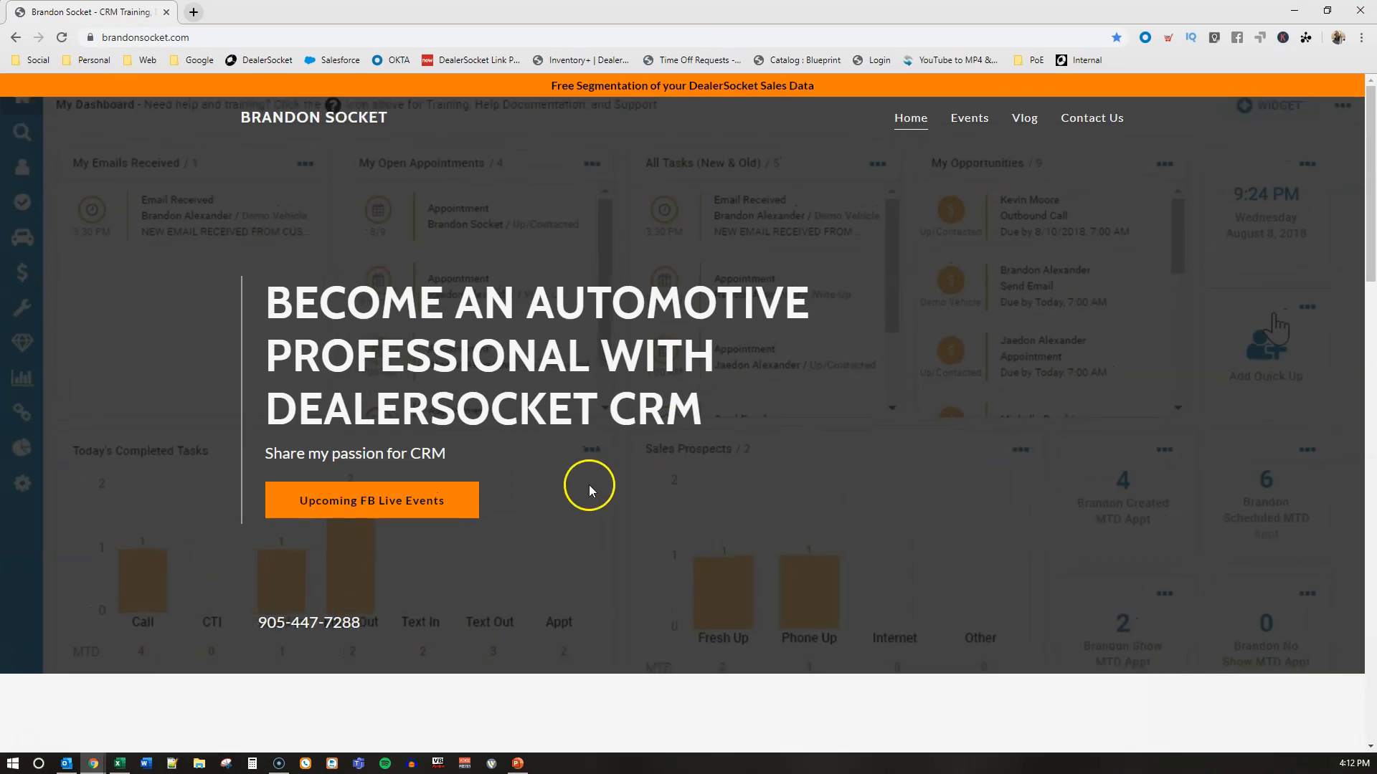
pyautogui.click(969, 119)
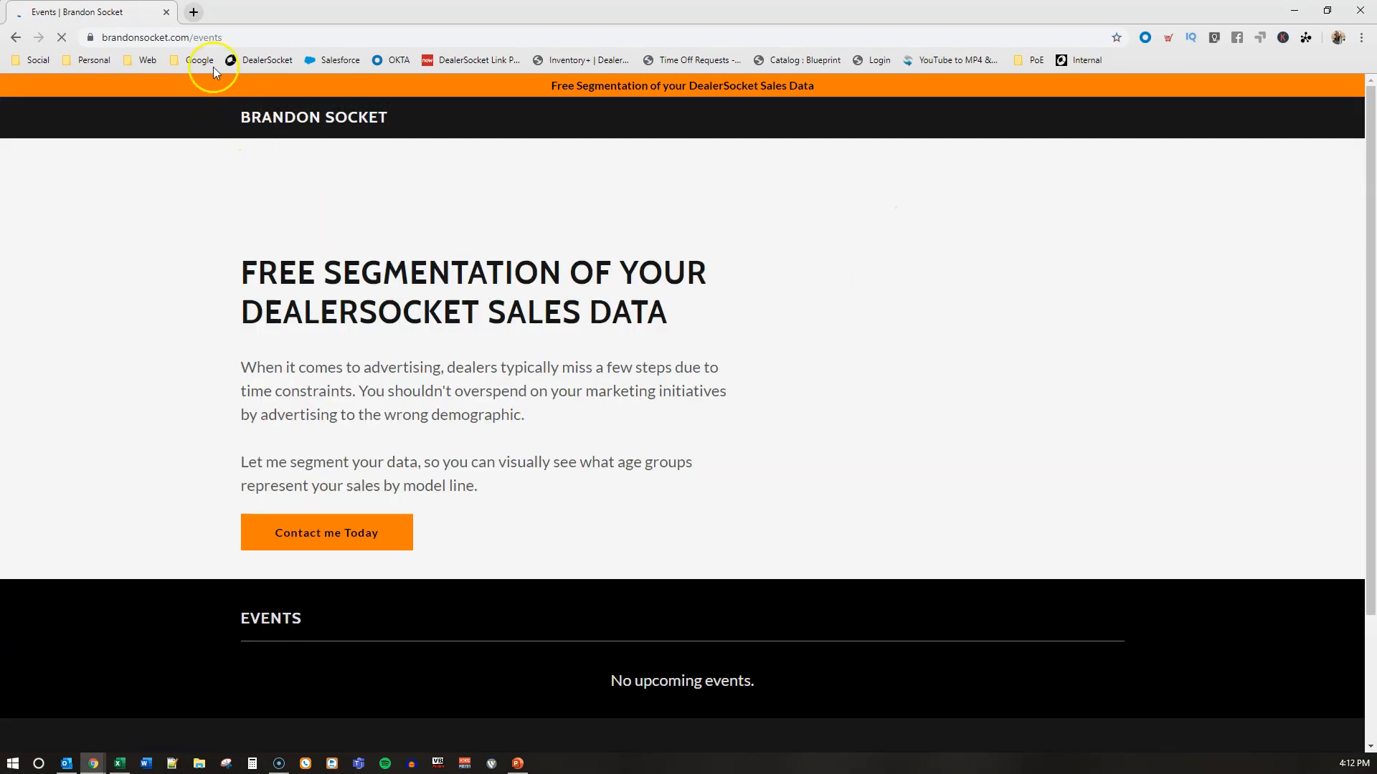
pyautogui.moveTo(226, 36); pyautogui.dragTo(190, 39)
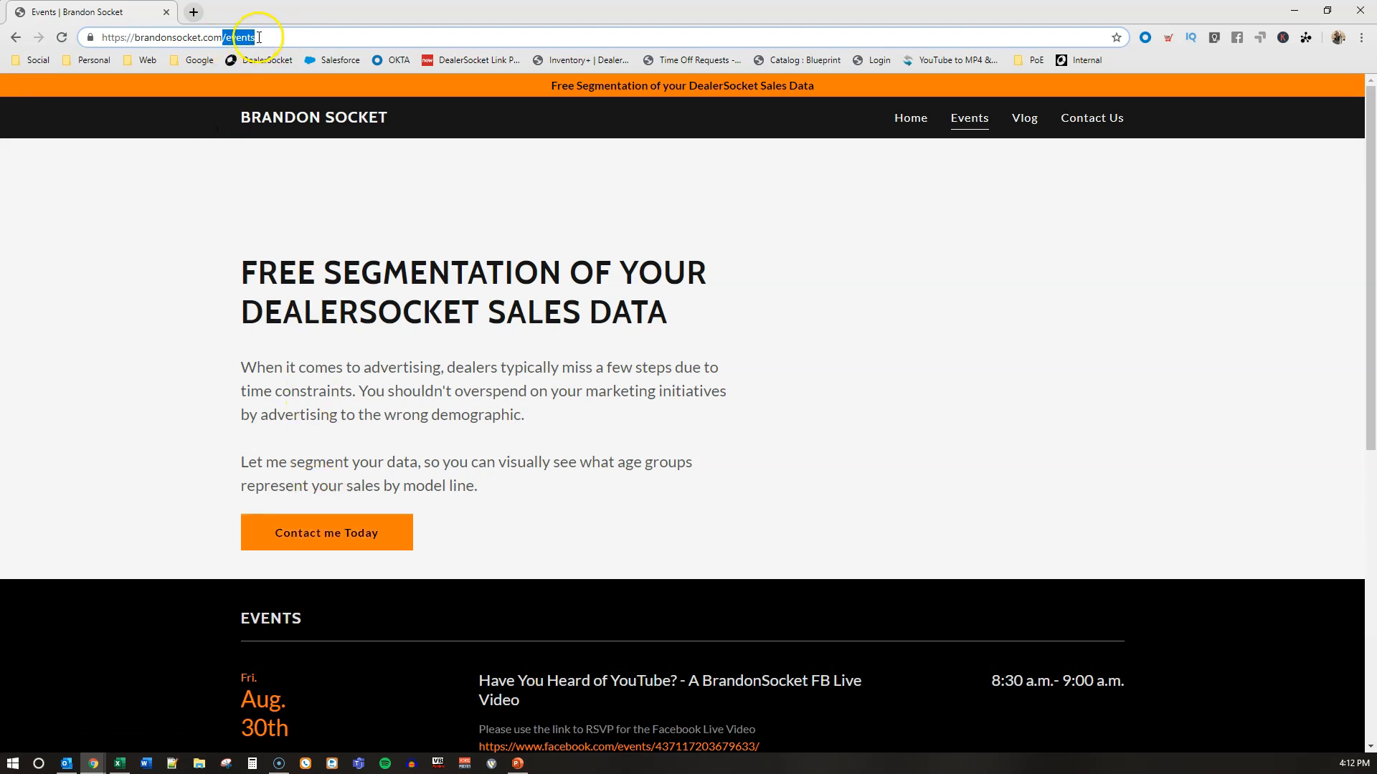
pyautogui.click(1292, 13)
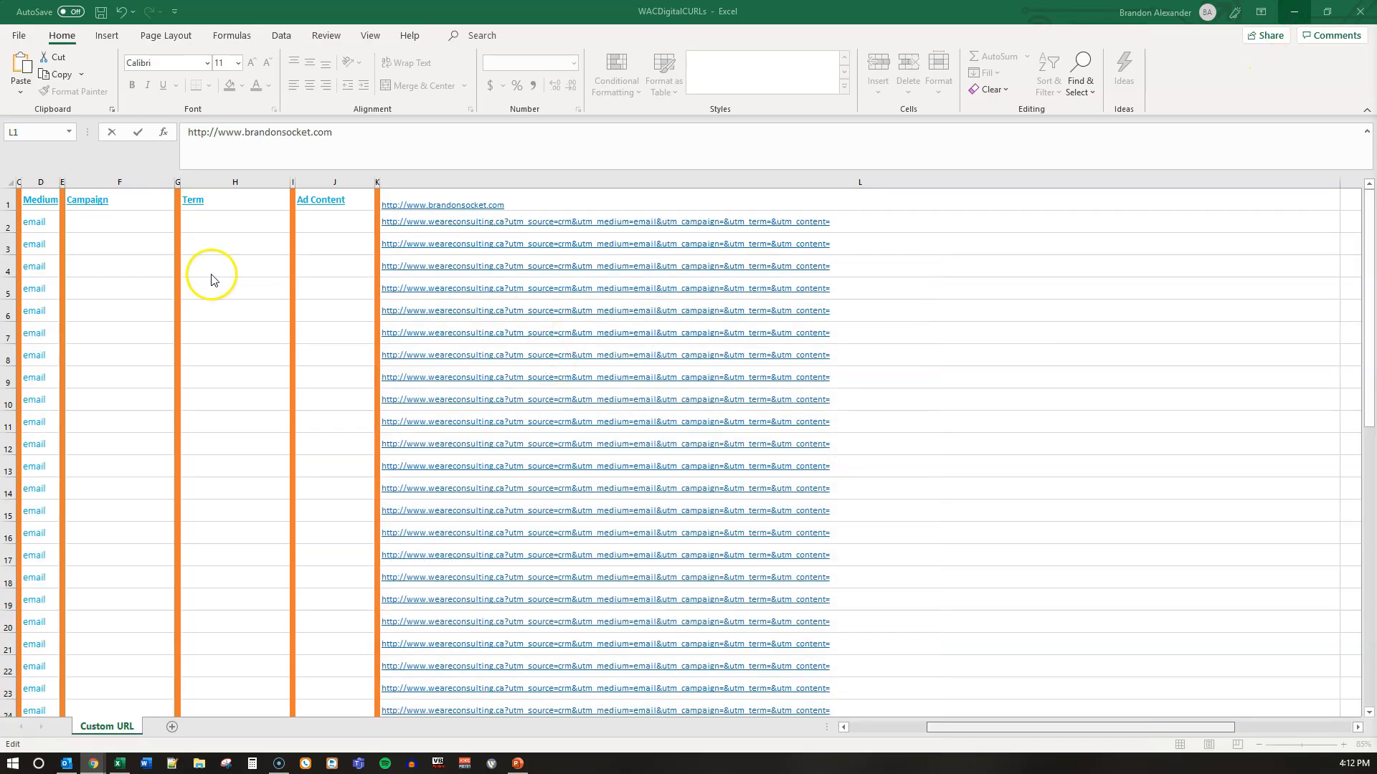
# Step: Enter /events as the Page value in cell A2 of the Excel workbook
pyautogui.moveTo(1036, 728); pyautogui.dragTo(854, 729)
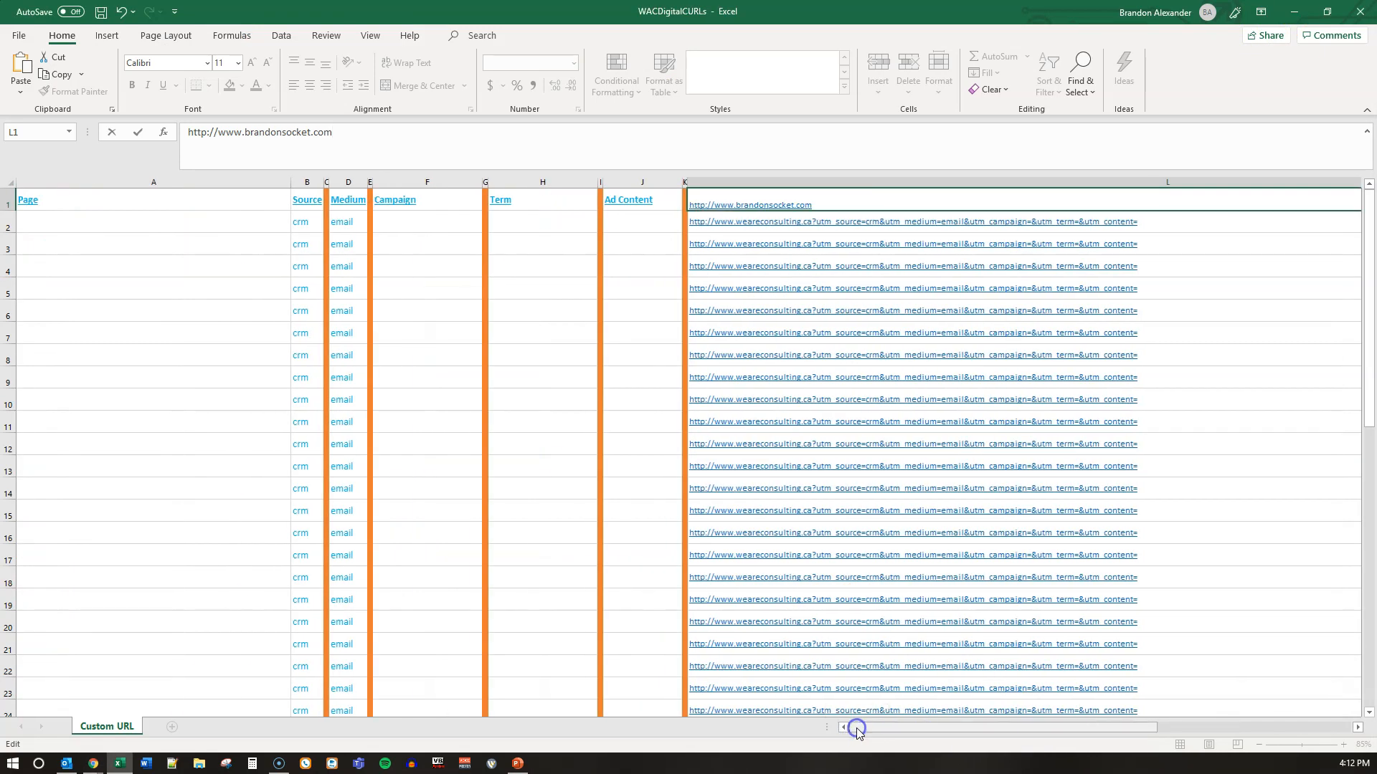
pyautogui.click(69, 226)
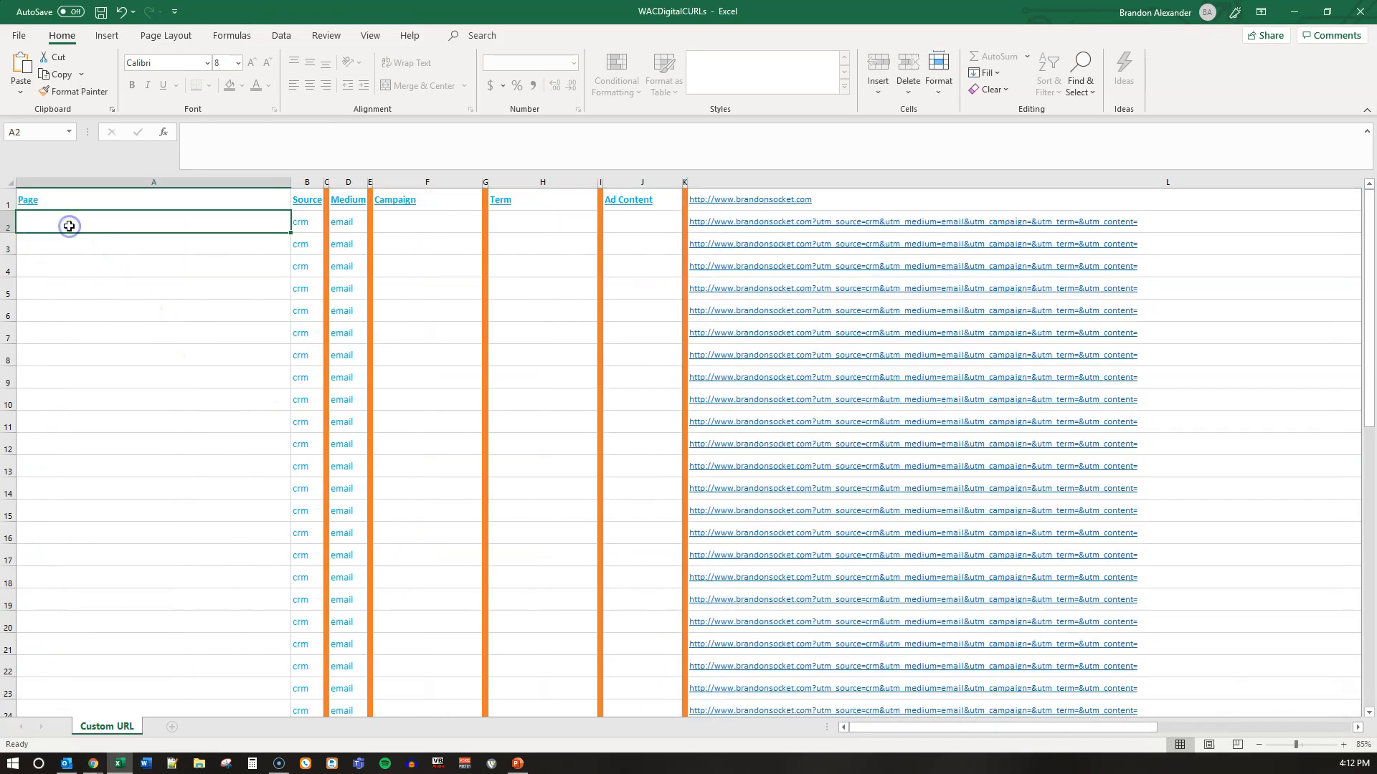
pyautogui.write('/events')
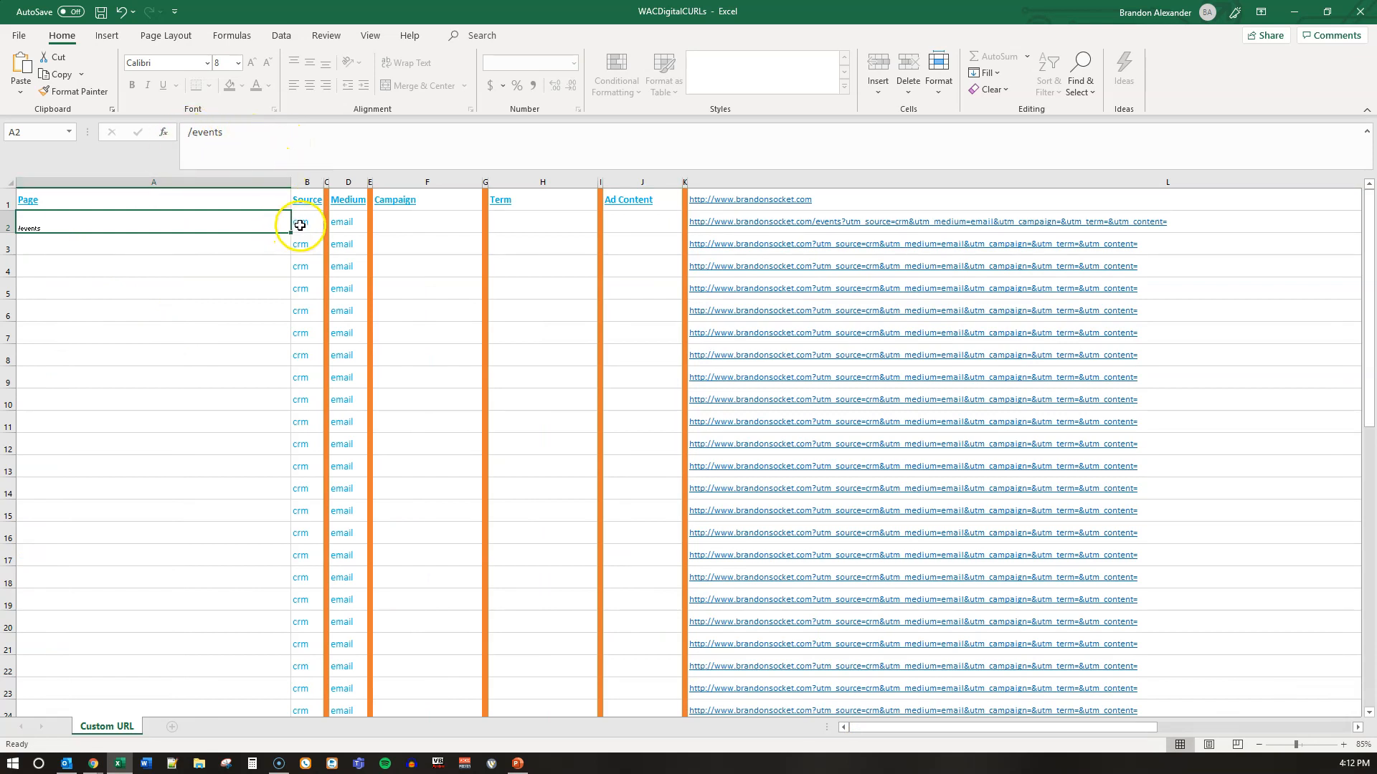
# Step: Enter august-training as the Campaign value in row 2
pyautogui.click(425, 229)
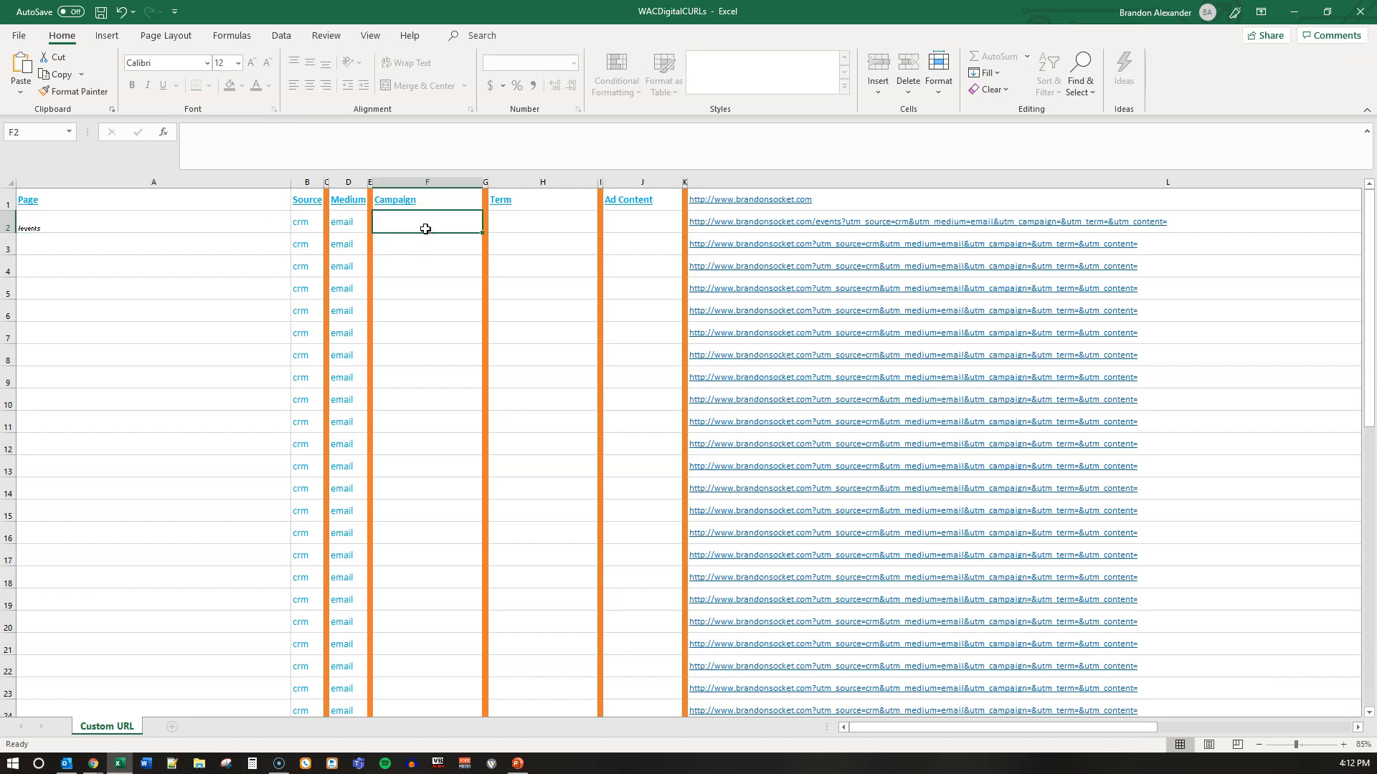
pyautogui.write('au')
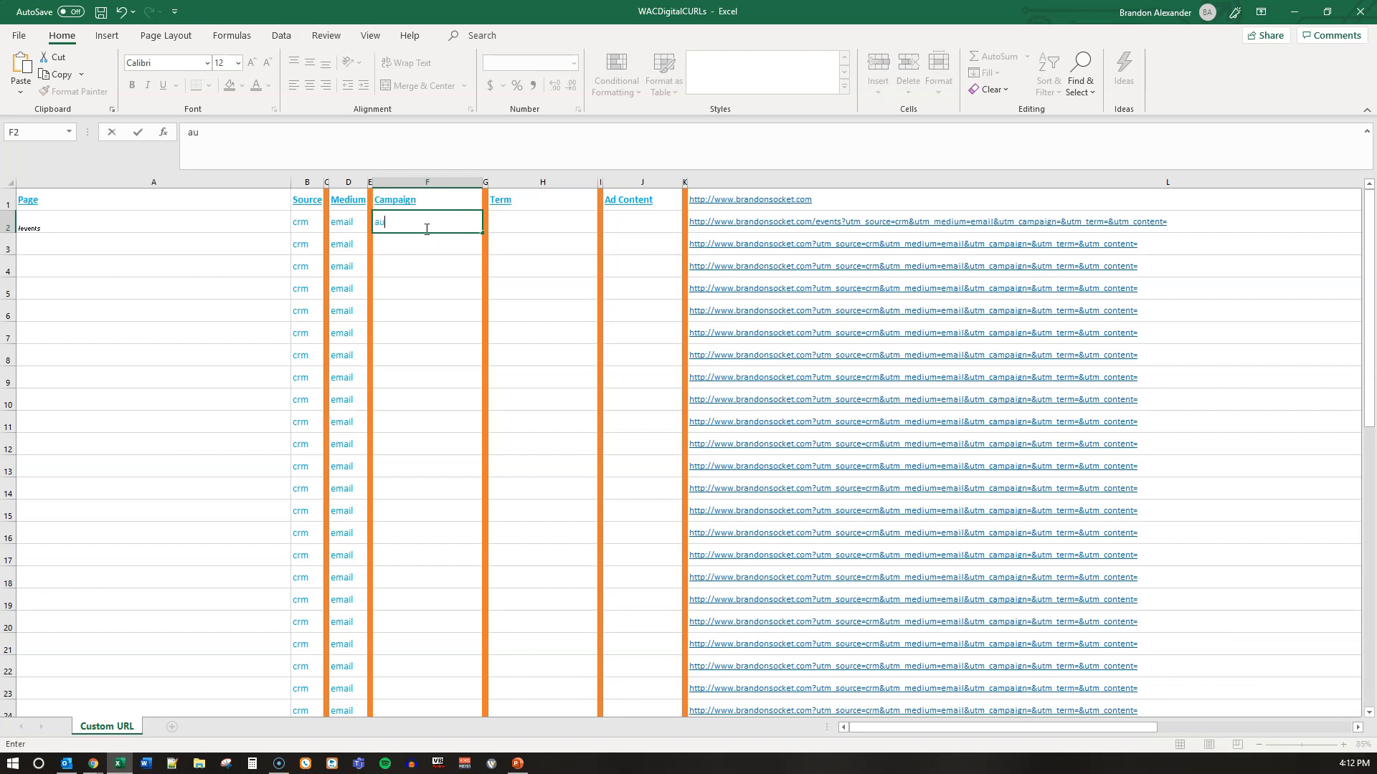
pyautogui.write('gust-training')
pyautogui.click(532, 226)
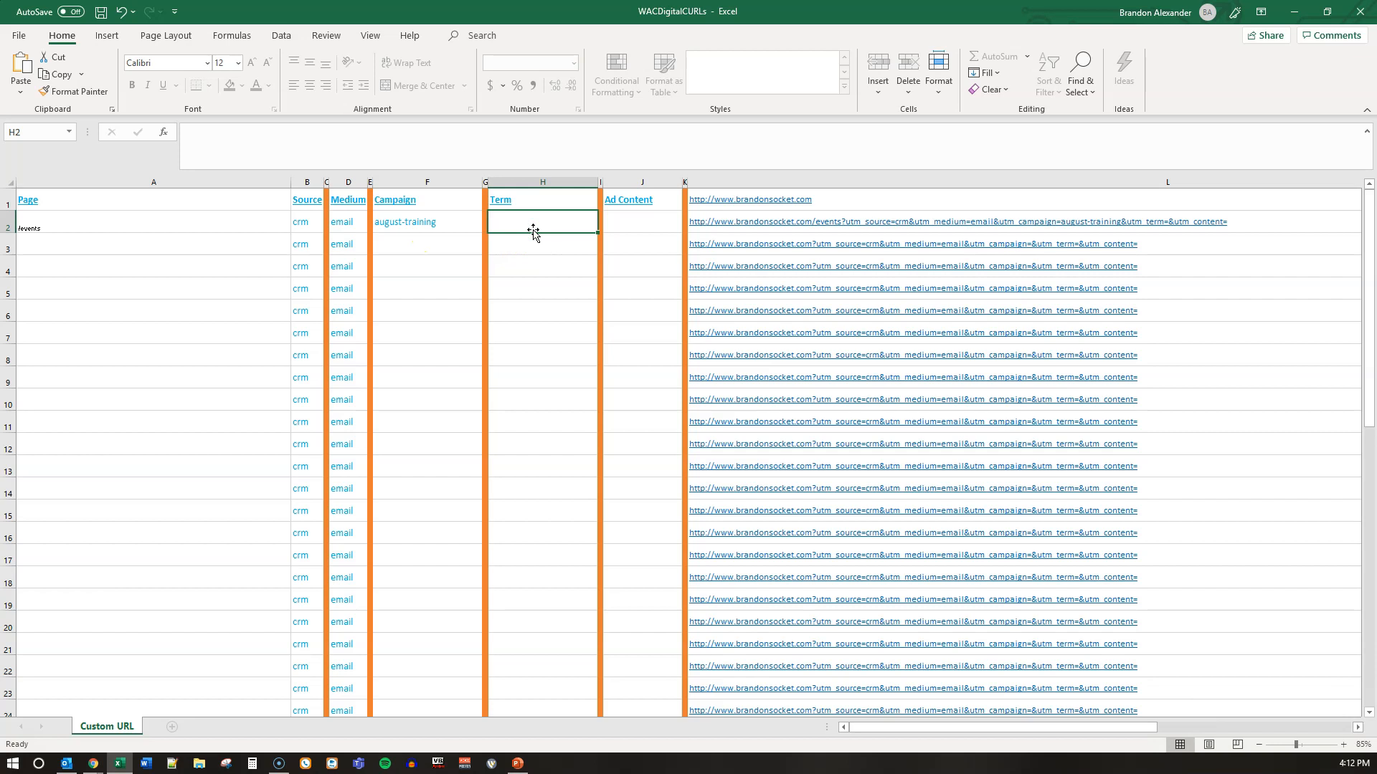
pyautogui.write('morning-email')
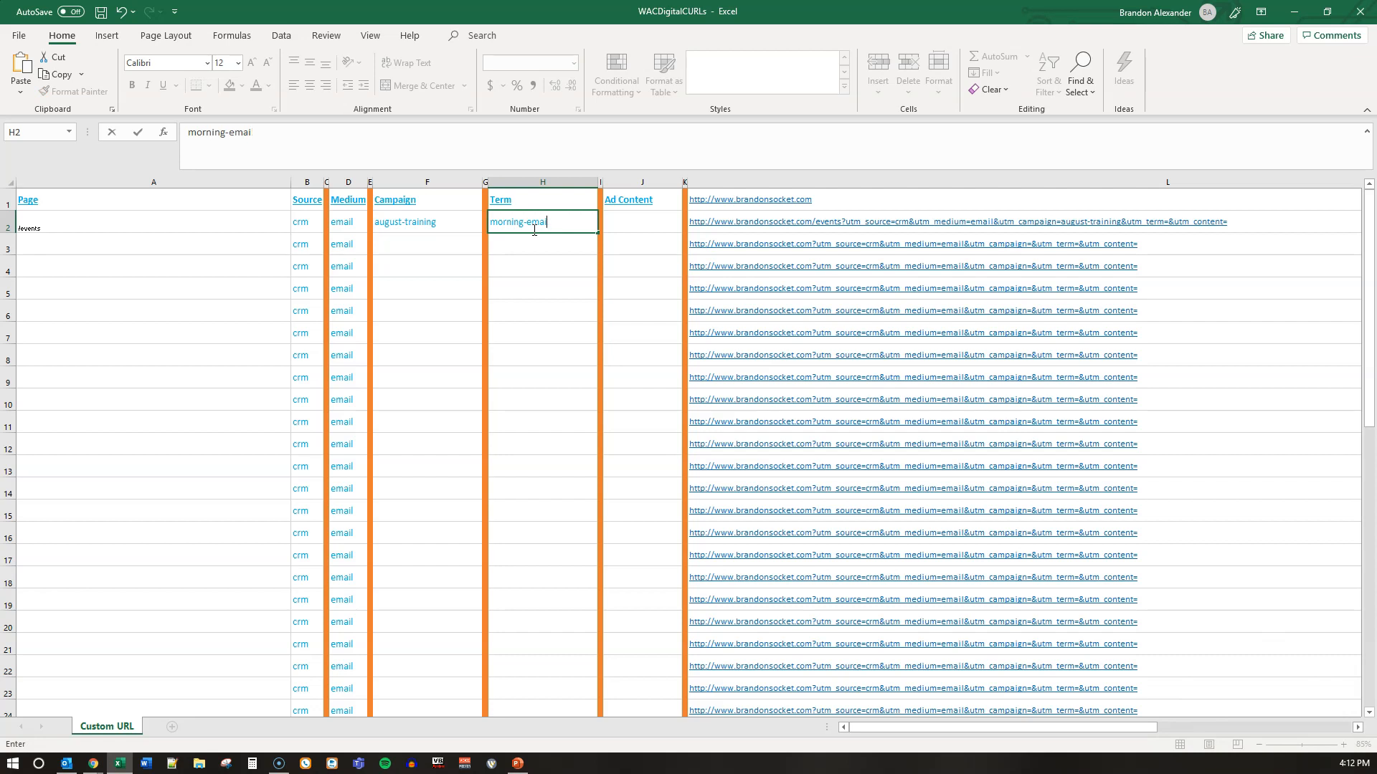
pyautogui.press('BackSpace')
pyautogui.press('BackSpace')
pyautogui.press('BackSpace')
pyautogui.press('BackSpace')
pyautogui.press('BackSpace')
pyautogui.press('BackSpace')
pyautogui.press('BackSpace')
pyautogui.press('BackSpace')
pyautogui.press('BackSpace')
pyautogui.press('BackSpace')
pyautogui.press('BackSpace')
# Step: Set row 2's Campaign to training and its Ad Content to august-email, leaving Term empty
pyautogui.press('Tab')
pyautogui.press('Left')
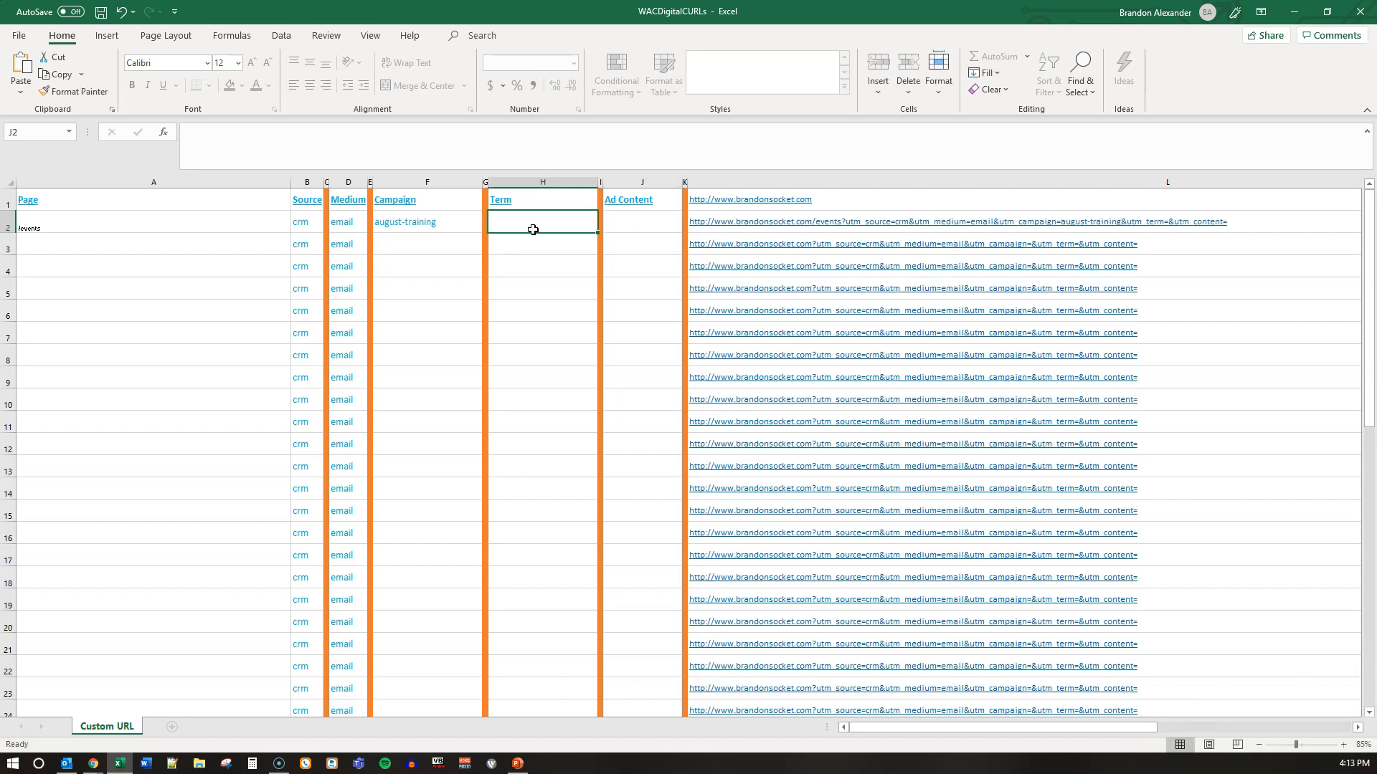
pyautogui.press('Left')
pyautogui.write('training')
pyautogui.press('Tab')
pyautogui.press('Tab')
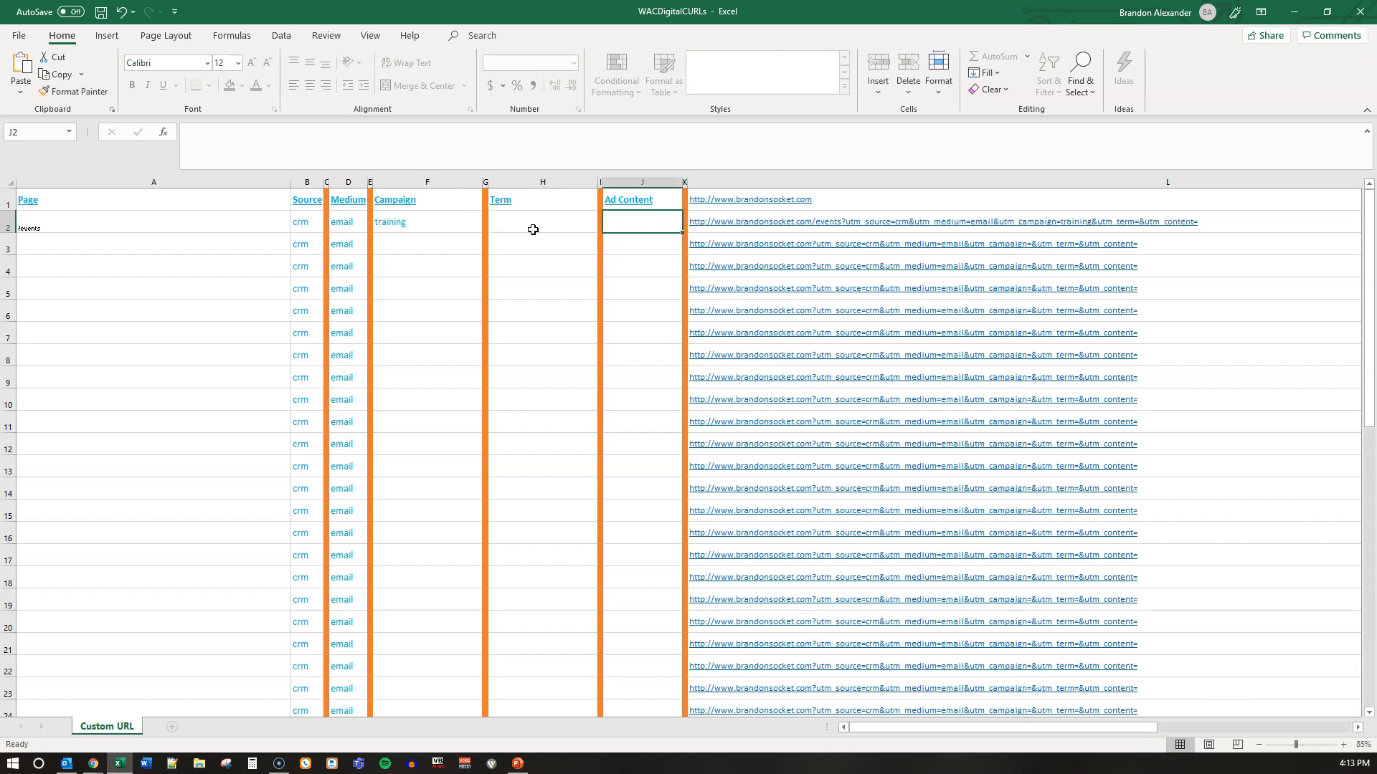
pyautogui.write('august-email')
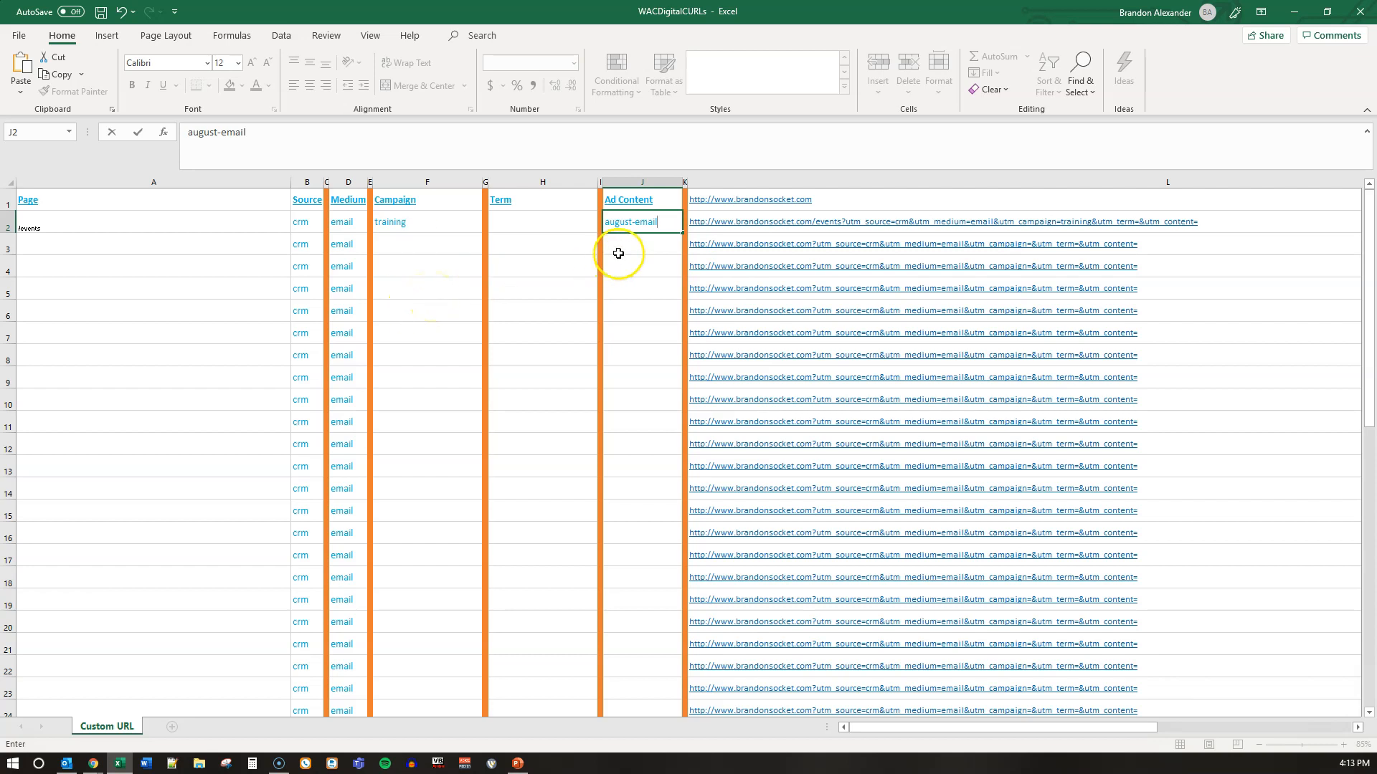
pyautogui.press('Return')
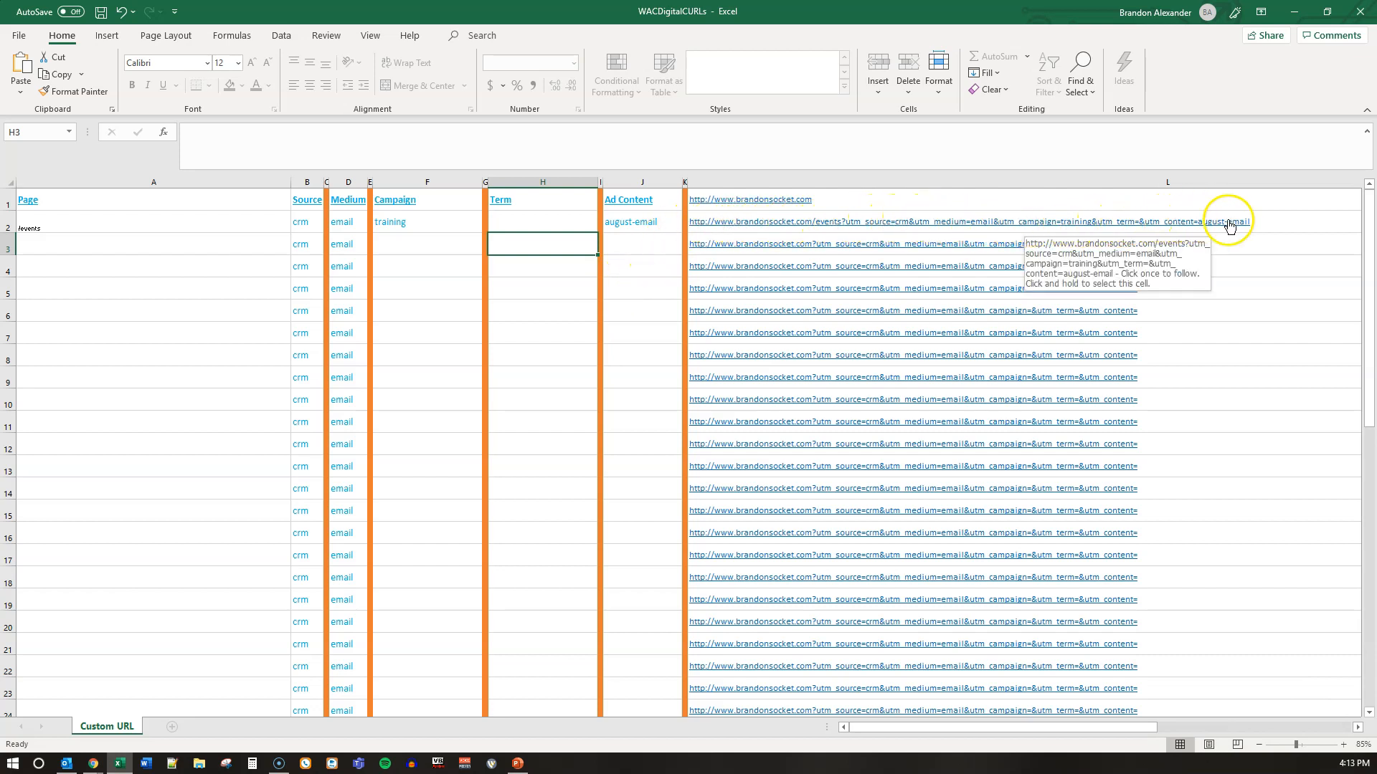
# Step: Copy the generated tracking link from cell L2 and load it in the Chrome window showing the Events page
pyautogui.click(1268, 224)
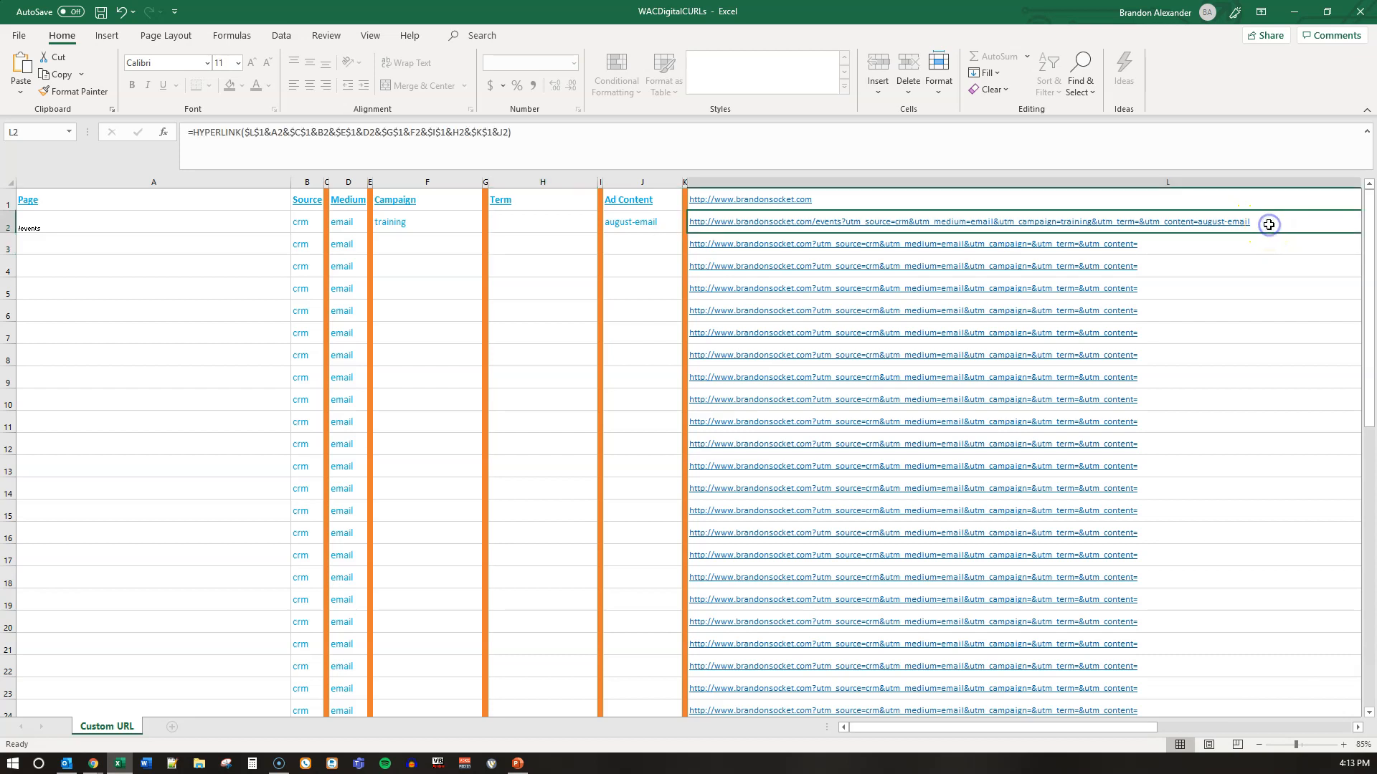
pyautogui.hotkey('ctrl', 'c')
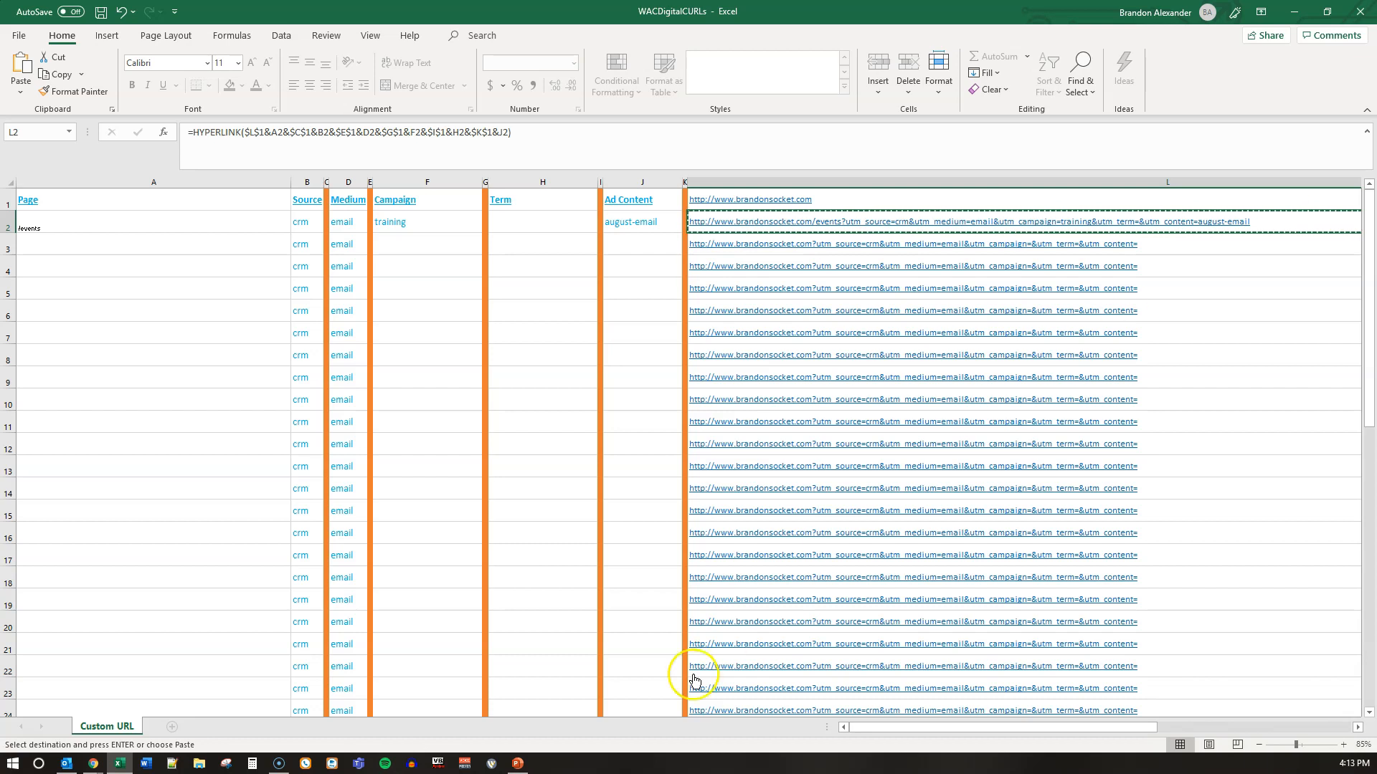
pyautogui.moveTo(93, 763)
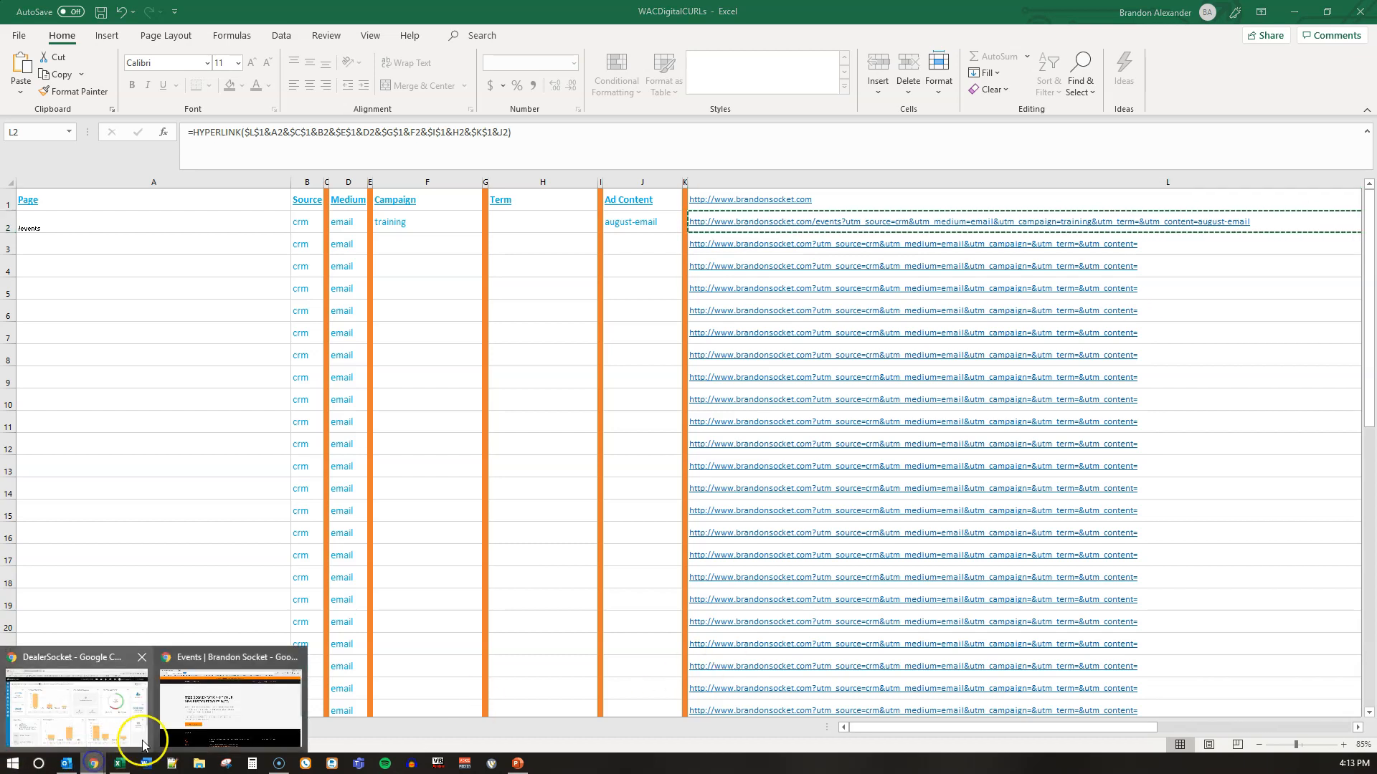
pyautogui.click(221, 705)
pyautogui.click(250, 40)
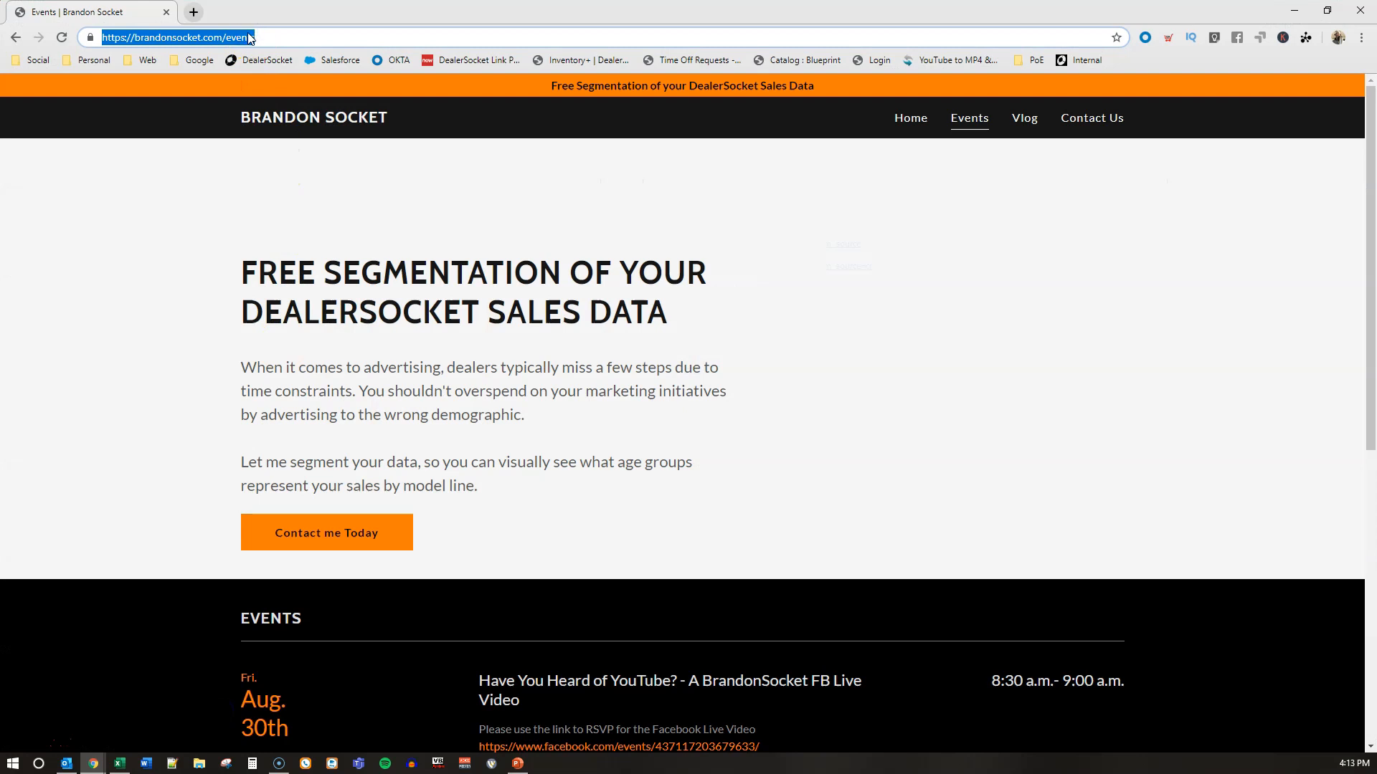
pyautogui.hotkey('ctrl', 'v')
pyautogui.press('Return')
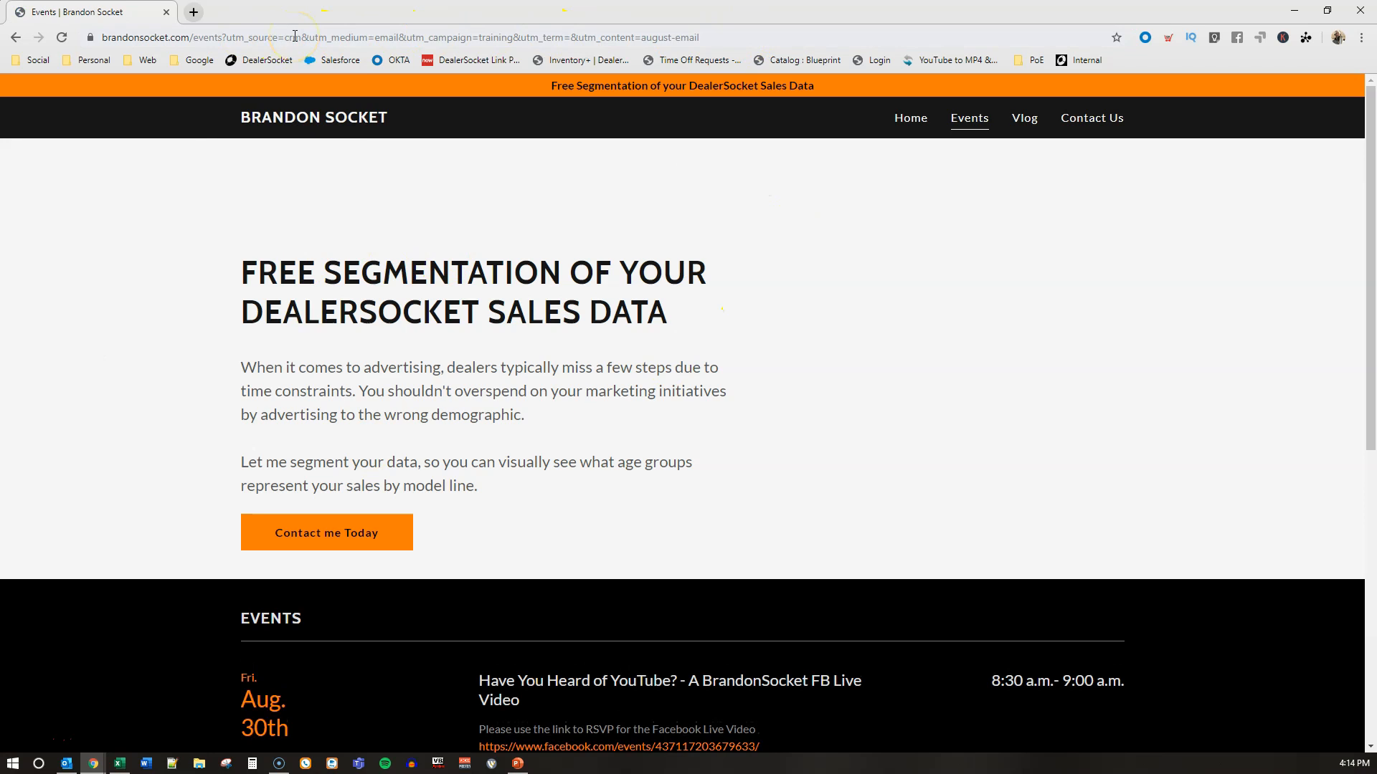
# Step: Return to the Excel workbook and review the base URL in L1 and row 2's Page, Campaign, Term and Ad Content cells
pyautogui.click(1295, 11)
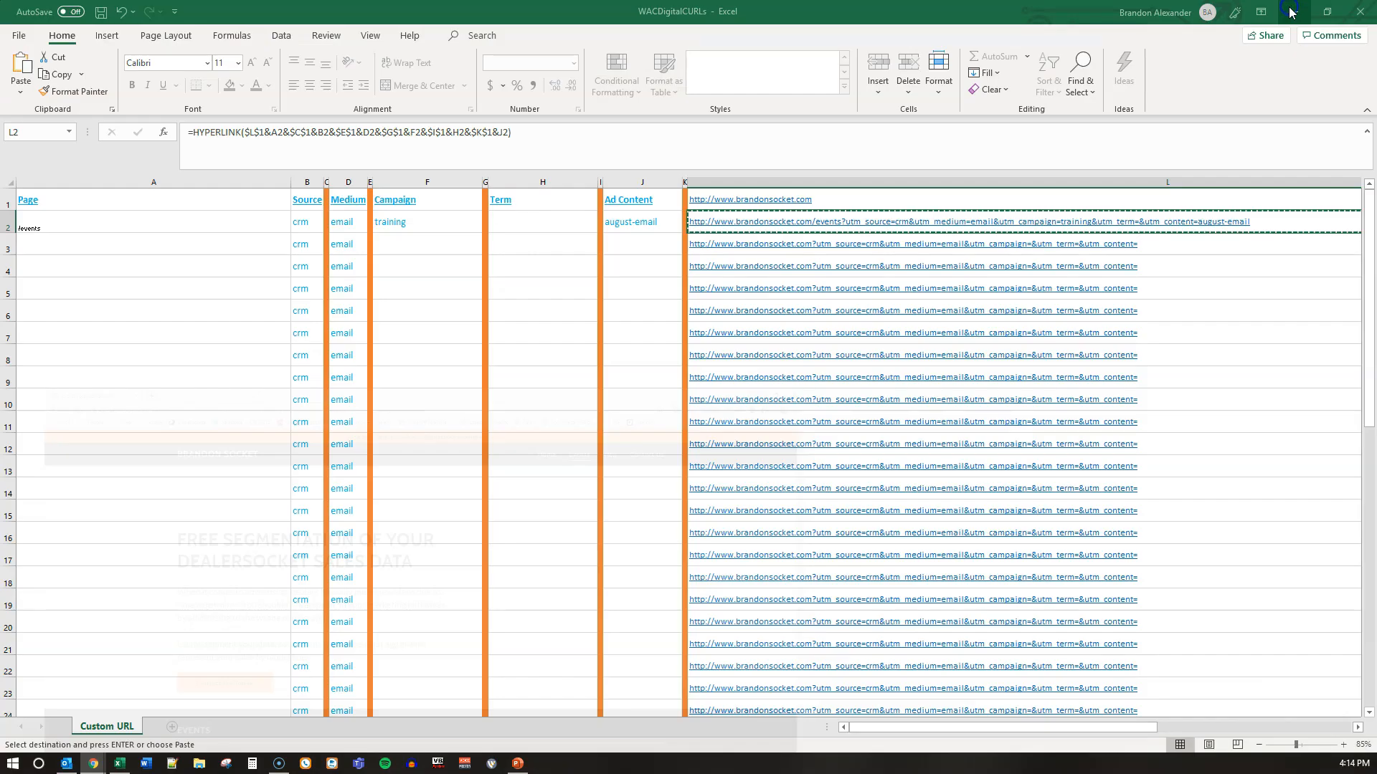
pyautogui.click(841, 199)
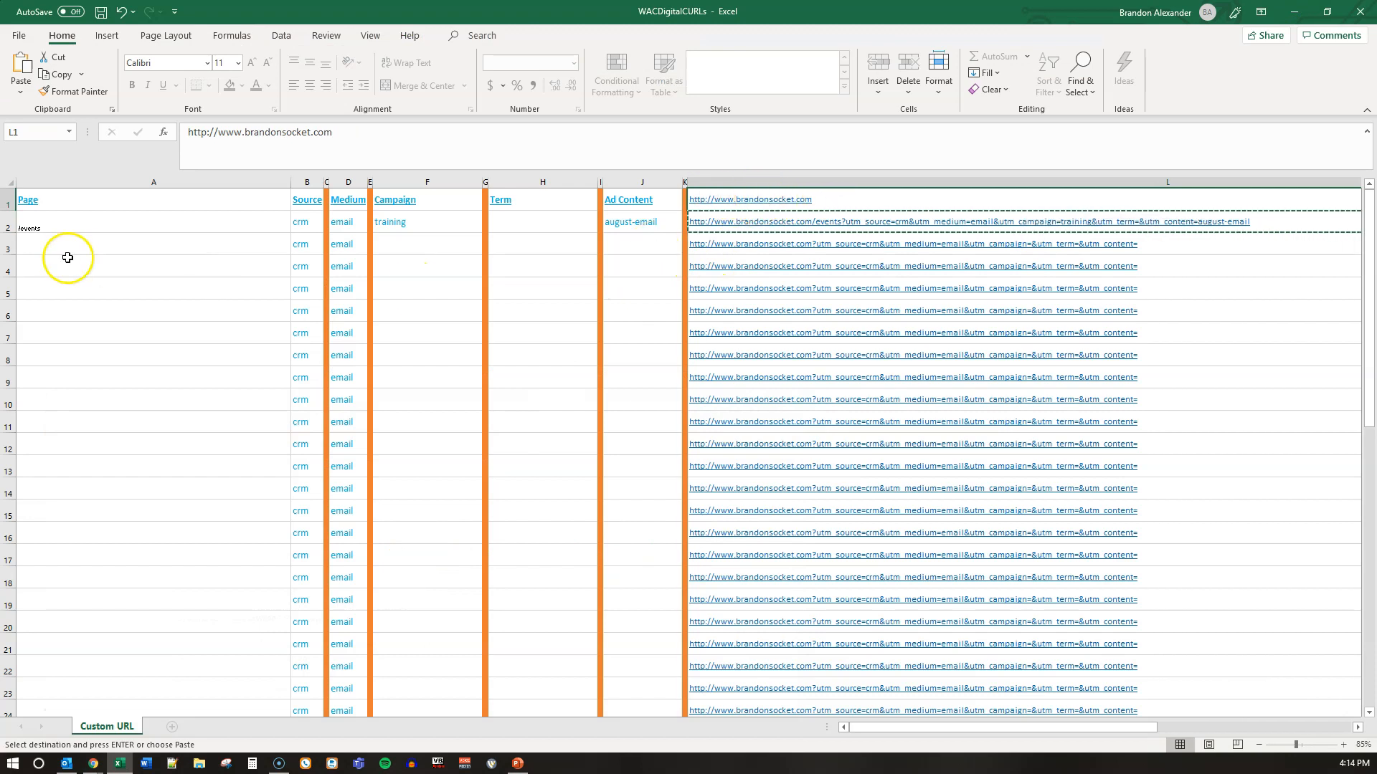
pyautogui.click(32, 228)
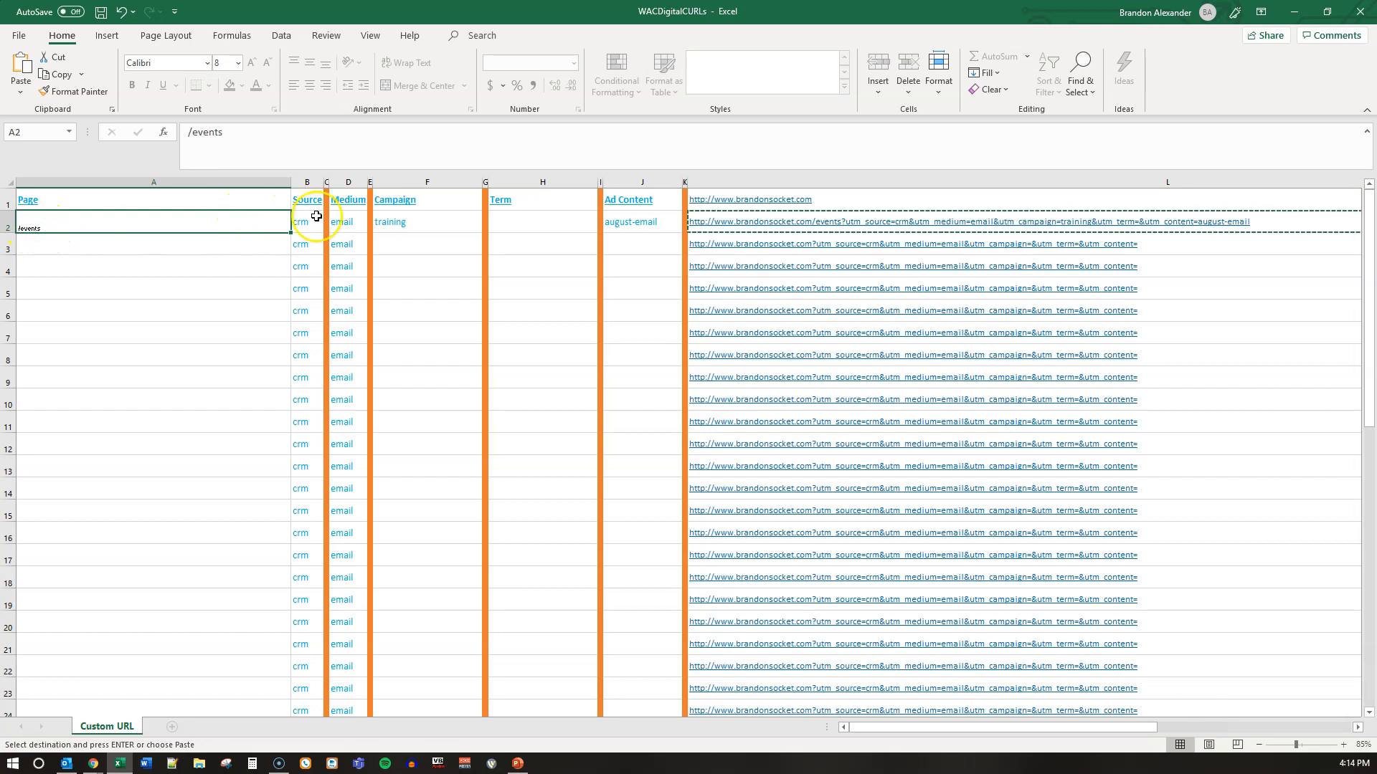
pyautogui.click(397, 223)
pyautogui.click(526, 219)
pyautogui.click(433, 222)
pyautogui.click(635, 223)
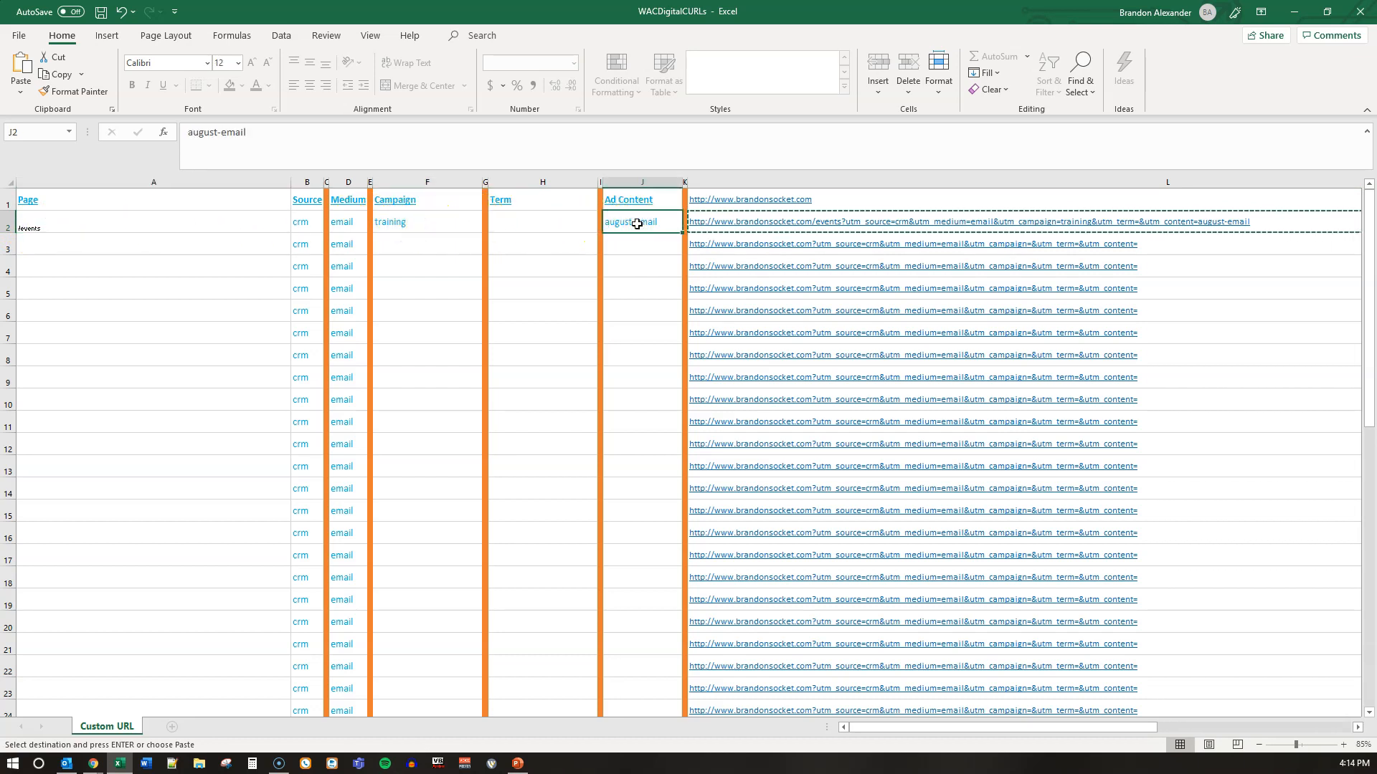